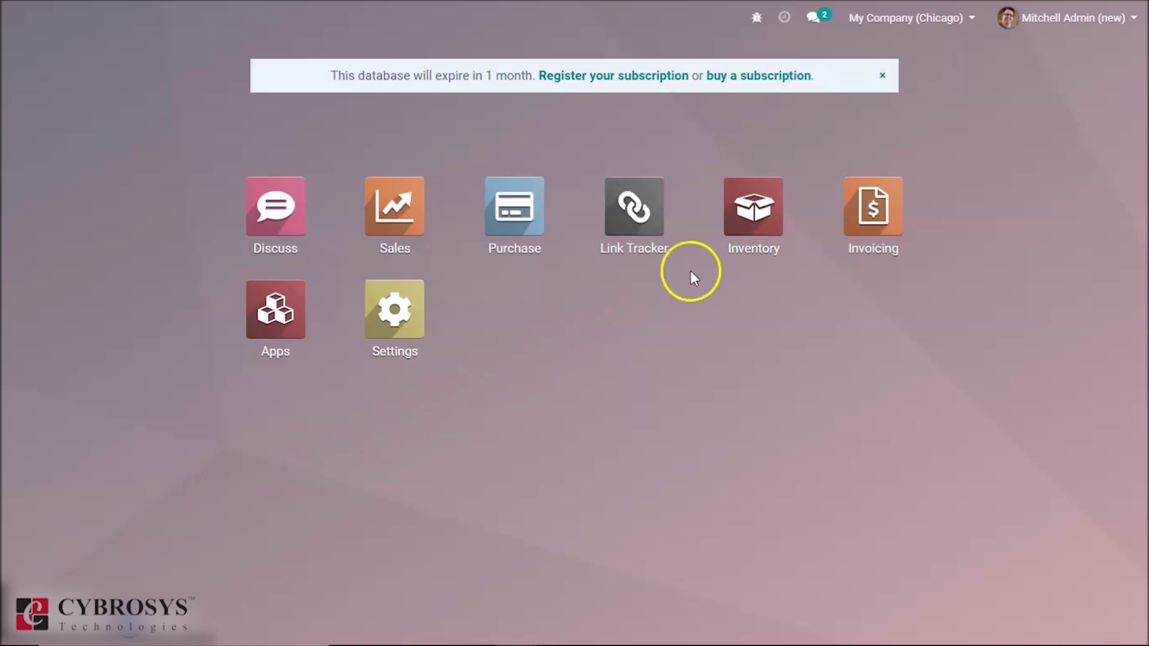
Open Inventory Settings and confirm Units of Measure is enabled under Products.
click(744, 210)
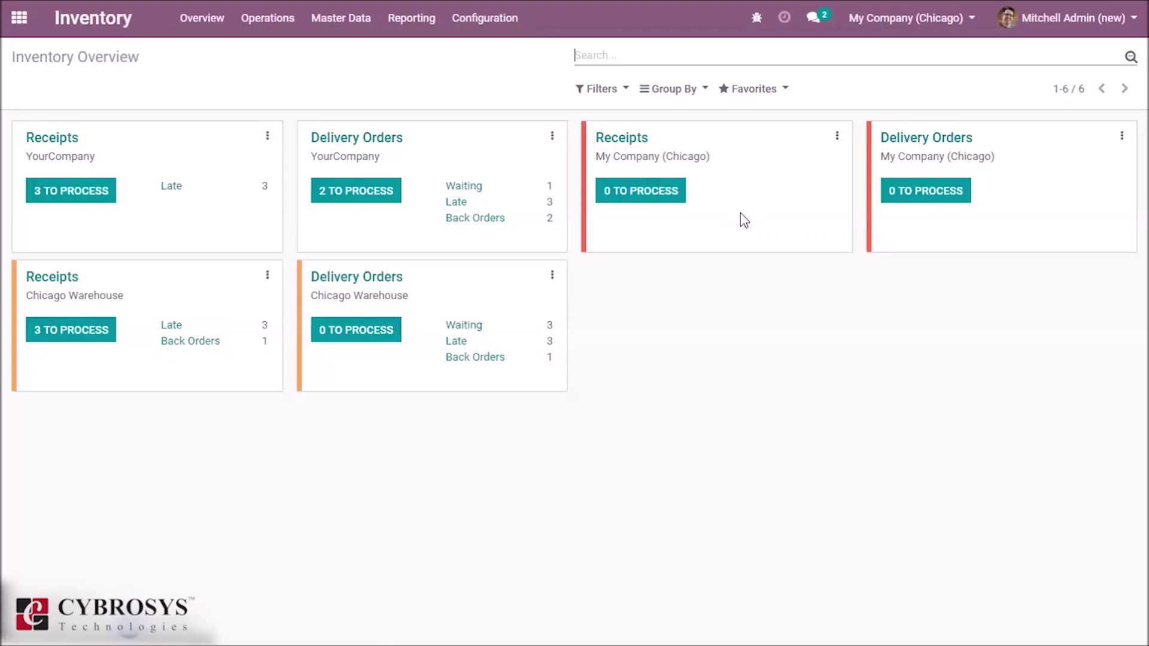
click(516, 23)
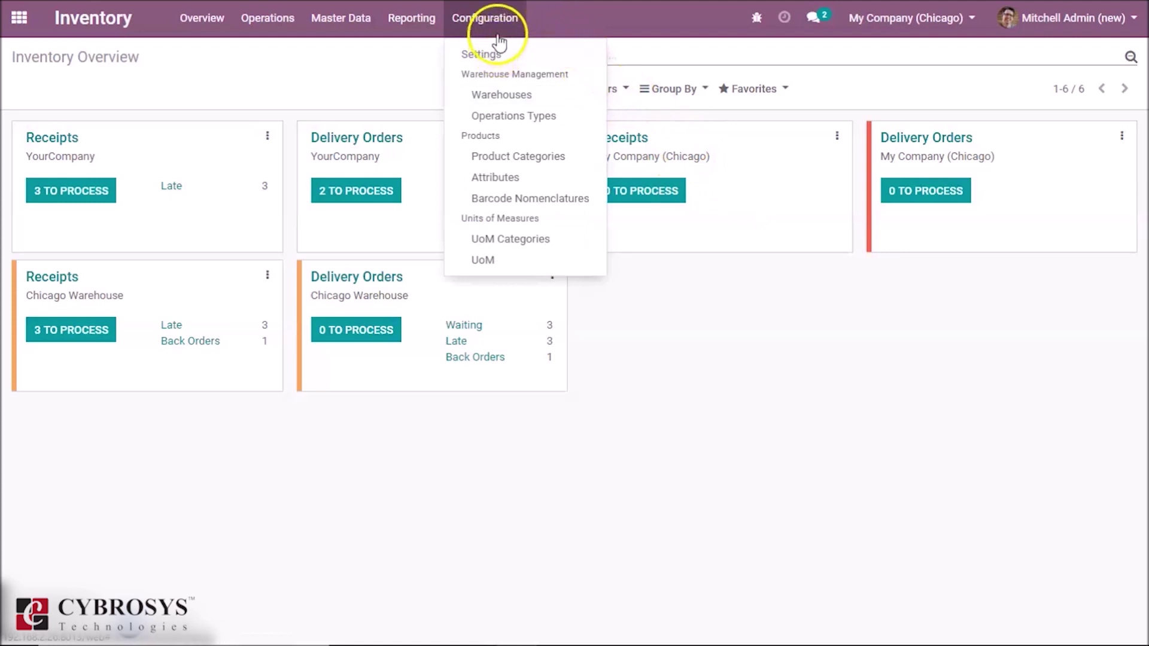
click(493, 54)
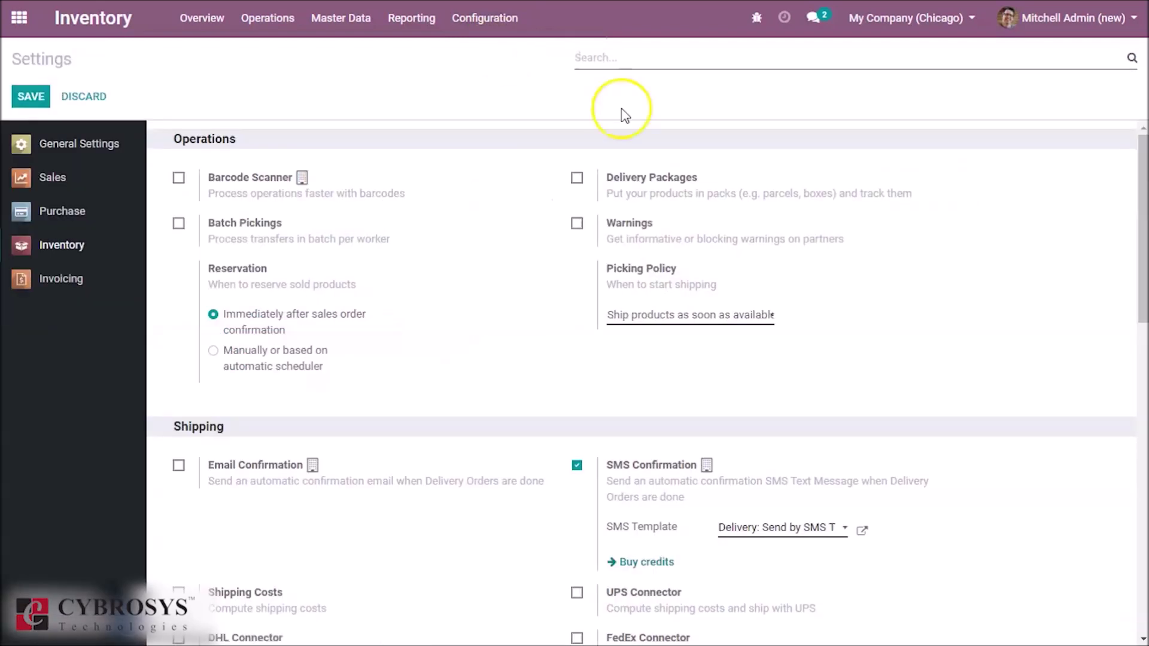
scroll(1118, 251, down, 5)
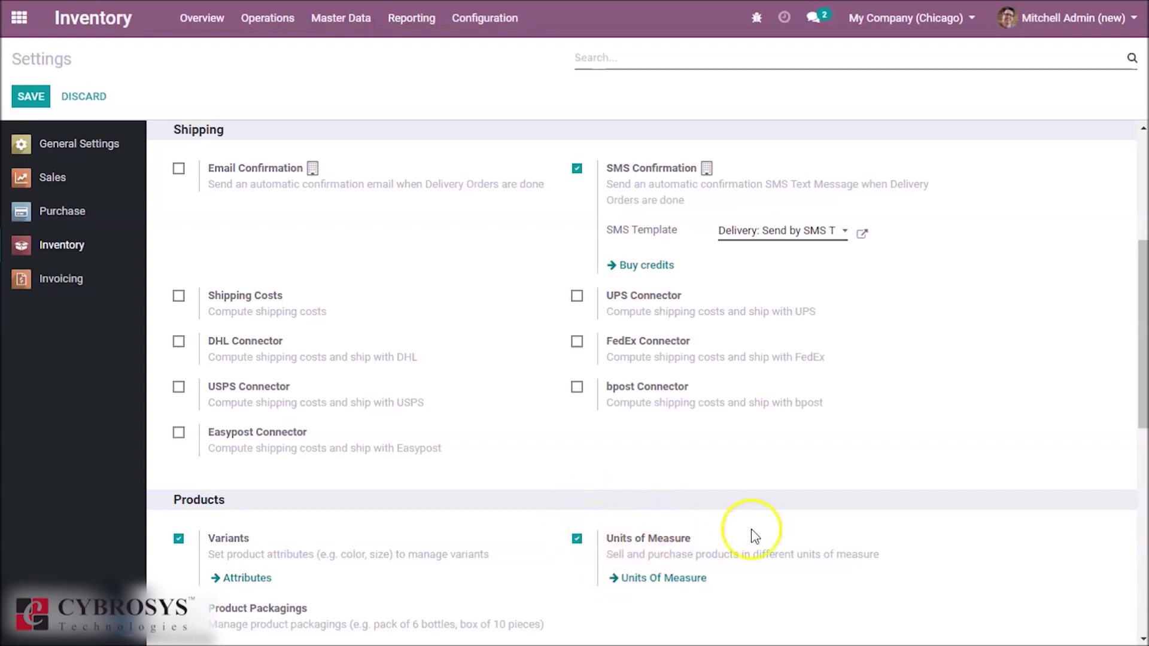
drag(1137, 385, 1029, 90)
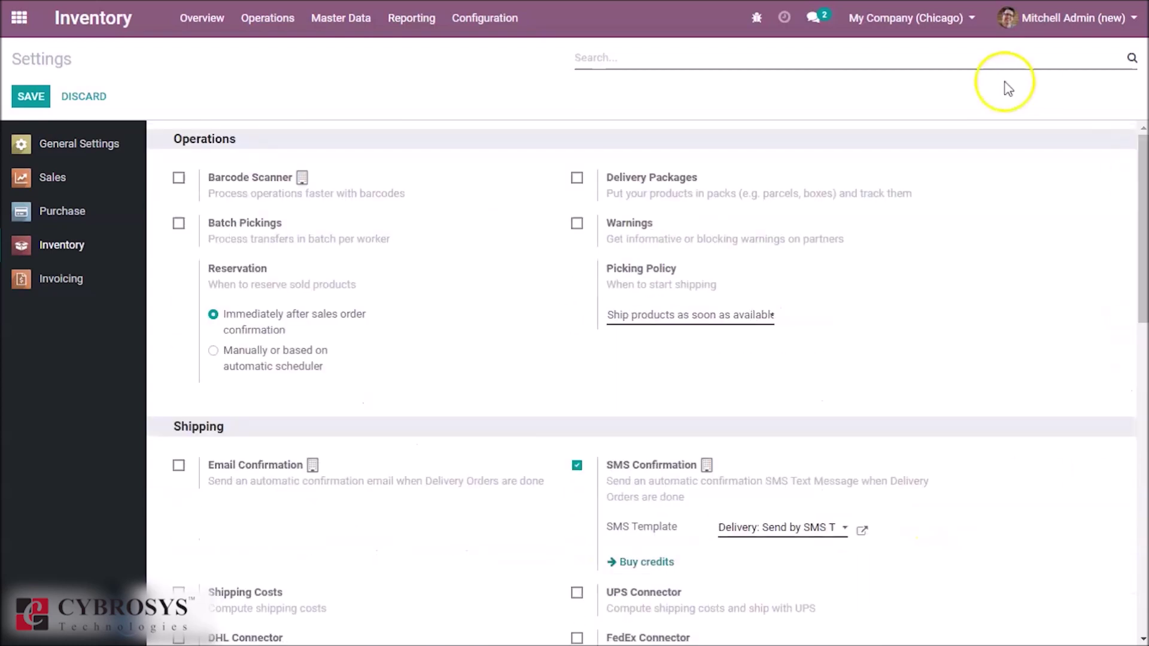
click(480, 21)
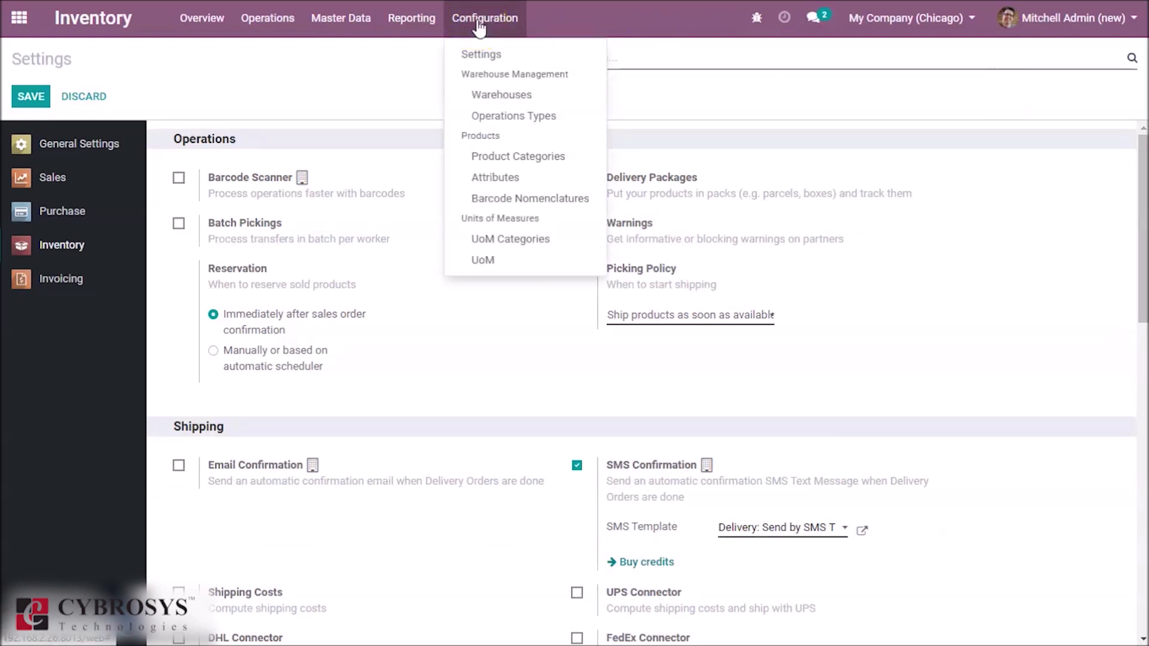
Review the UoM categories (Unit, Weight, Working Time, Length / Distance, Volume), then open the Units of Measure list.
click(496, 251)
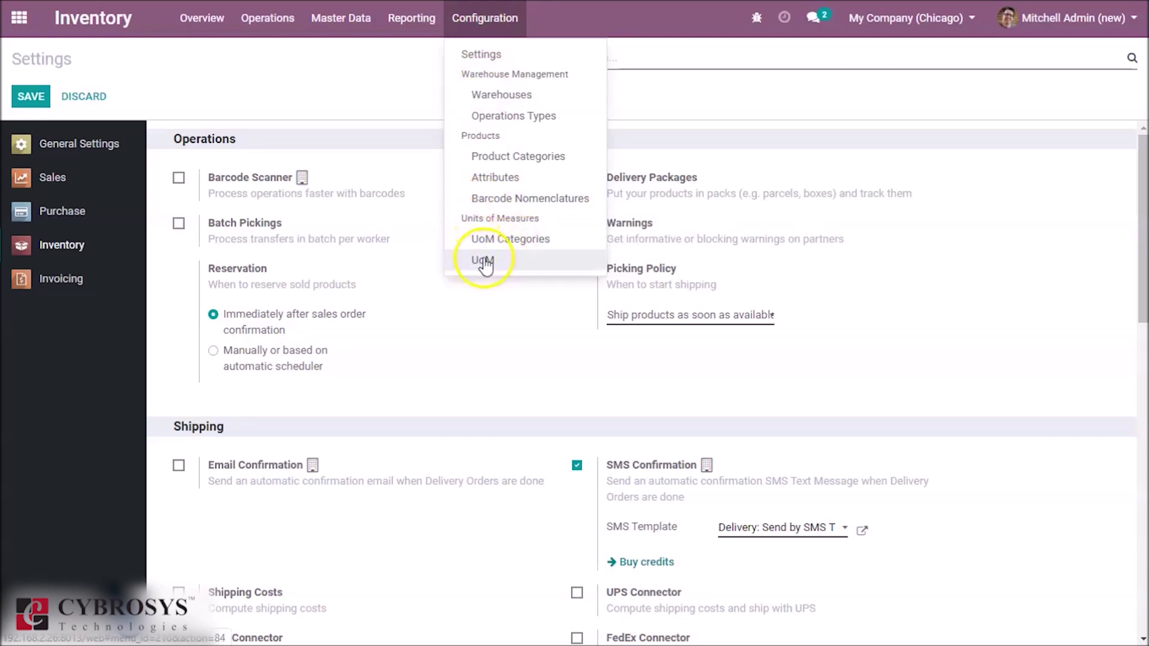
click(515, 239)
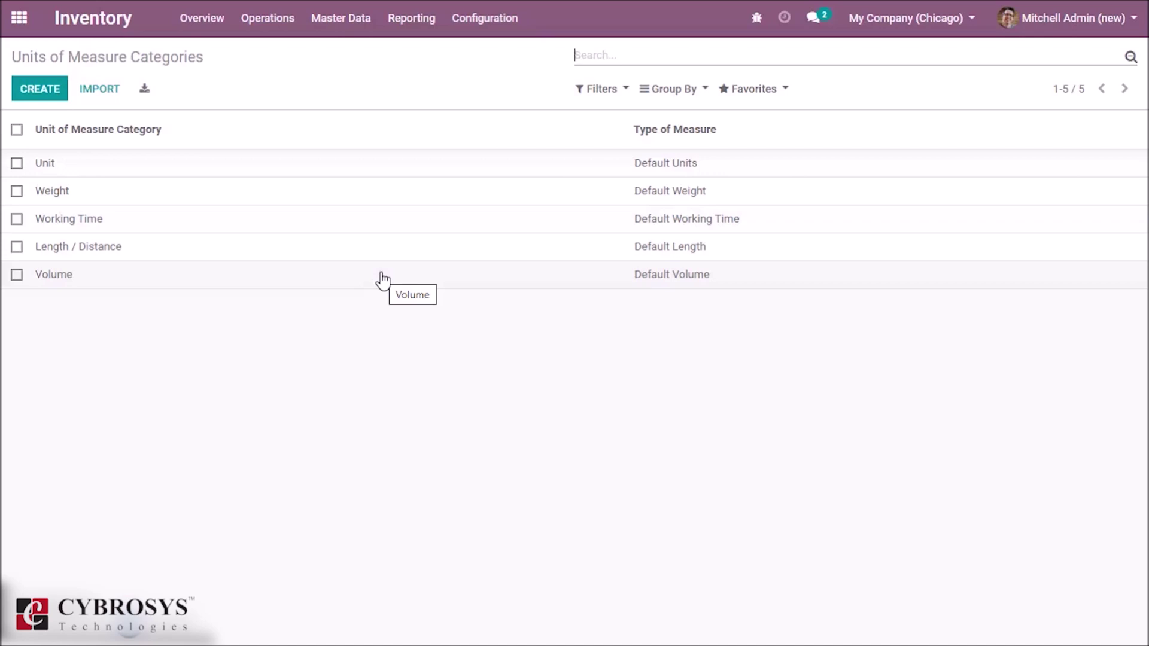
click(485, 18)
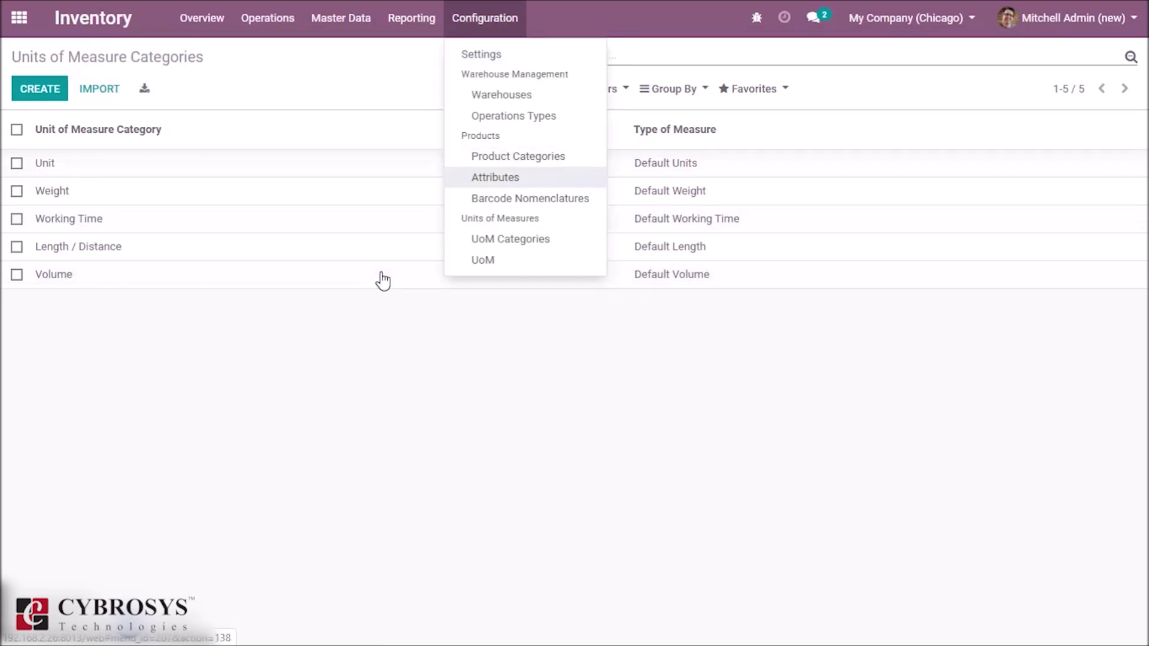
click(488, 261)
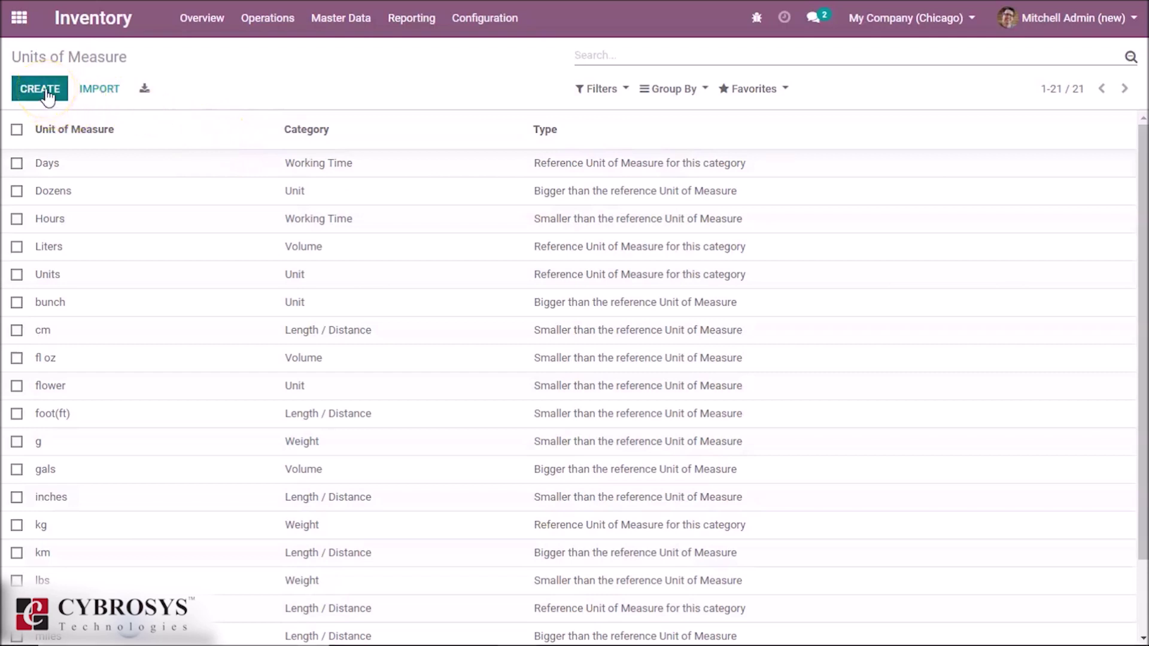
Create and save a 'flower' unit in the Unit category, bigger than the reference, ratio 1.
click(47, 95)
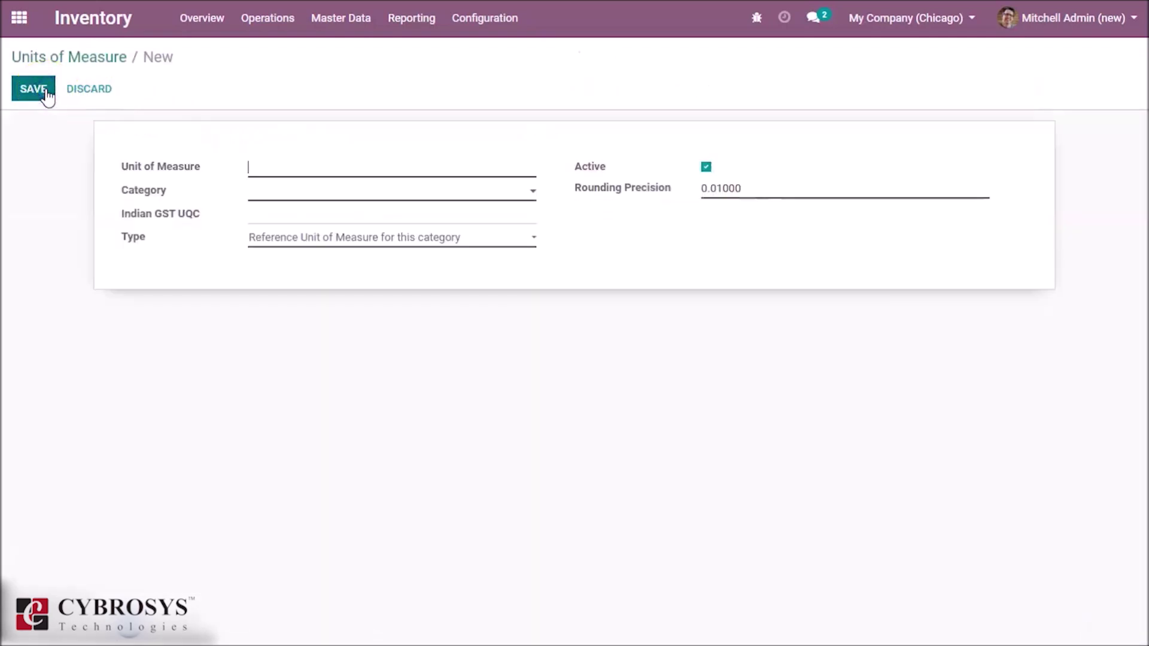
click(302, 163)
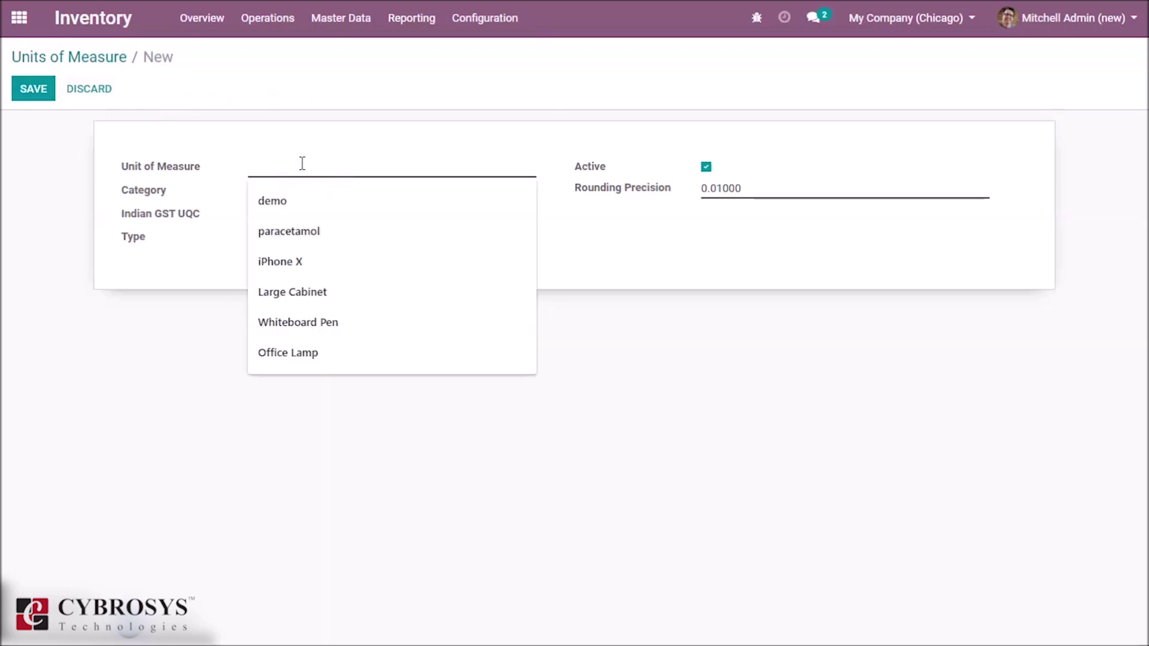
text(flower)
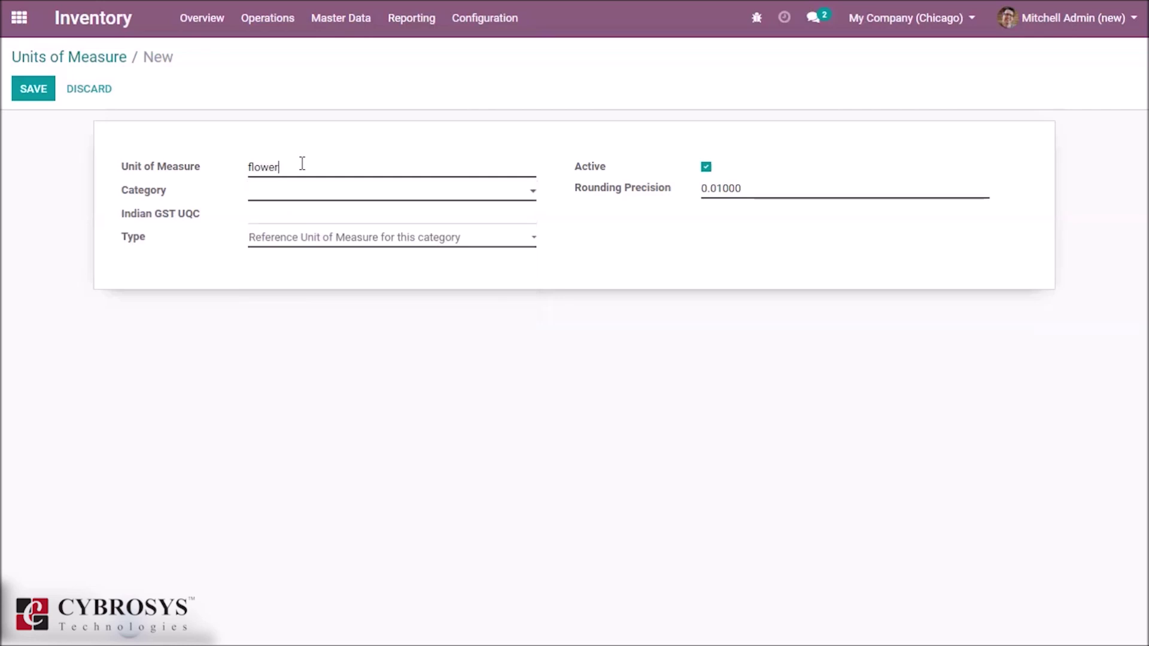
click(284, 190)
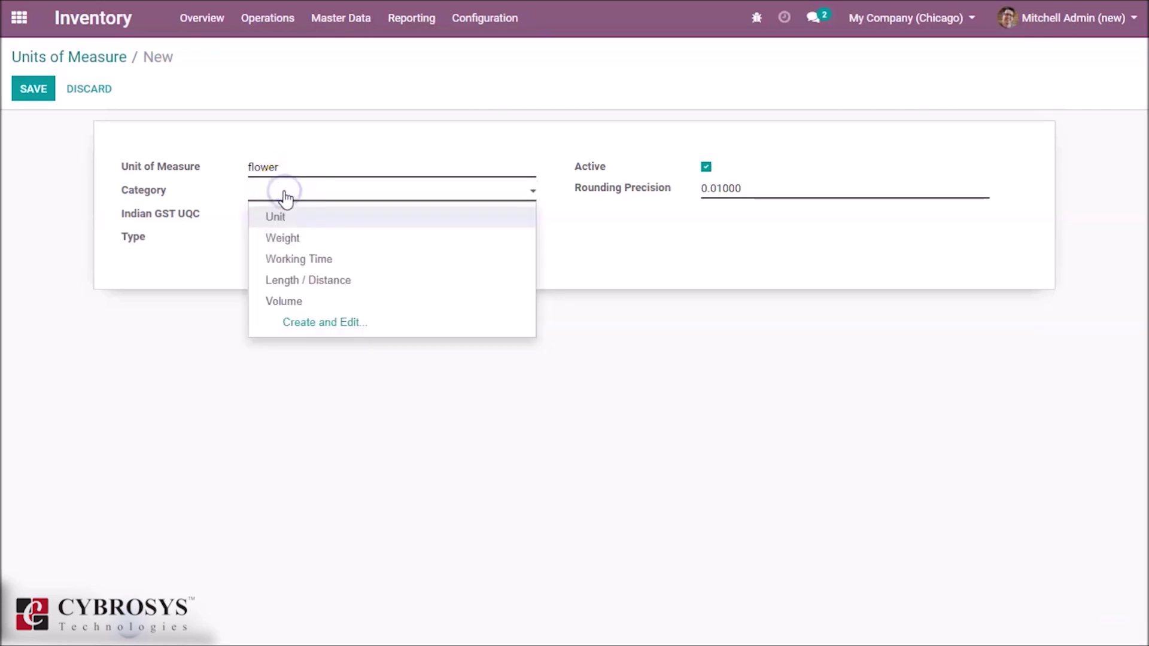
click(290, 217)
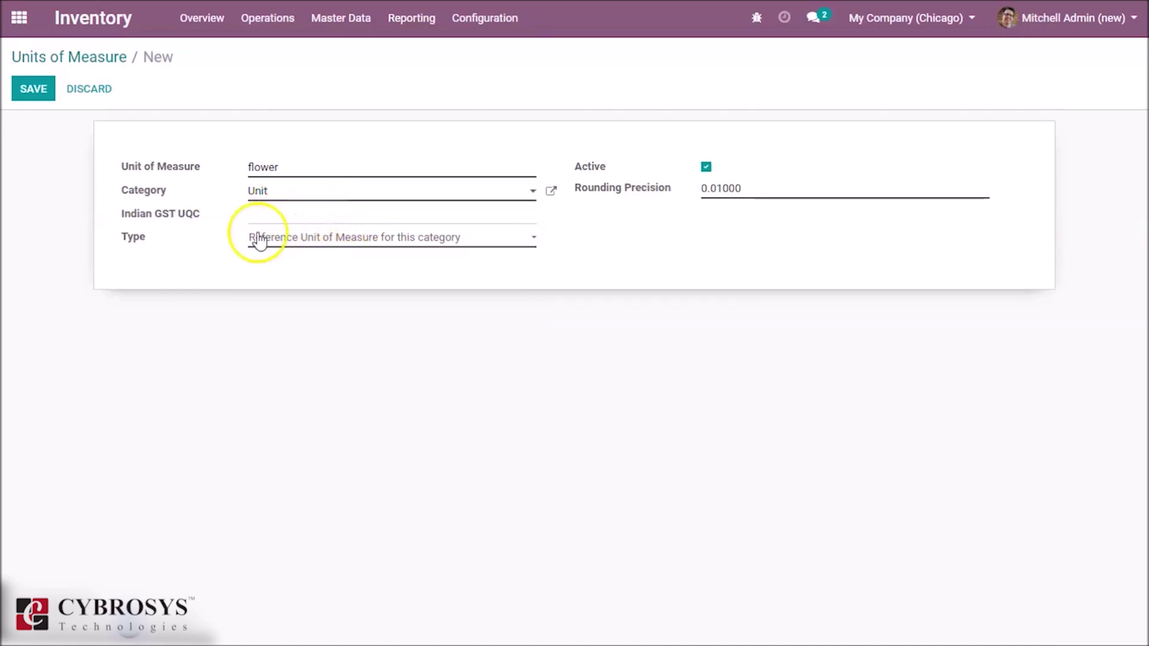
click(309, 247)
click(361, 245)
click(361, 245)
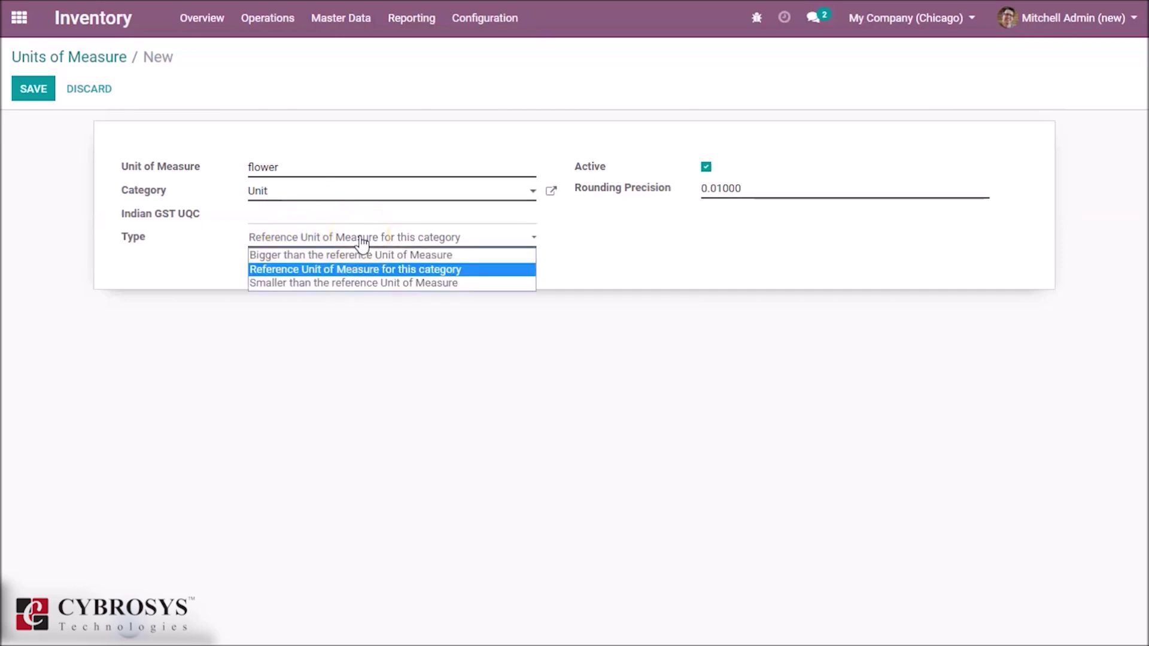
click(310, 257)
click(348, 257)
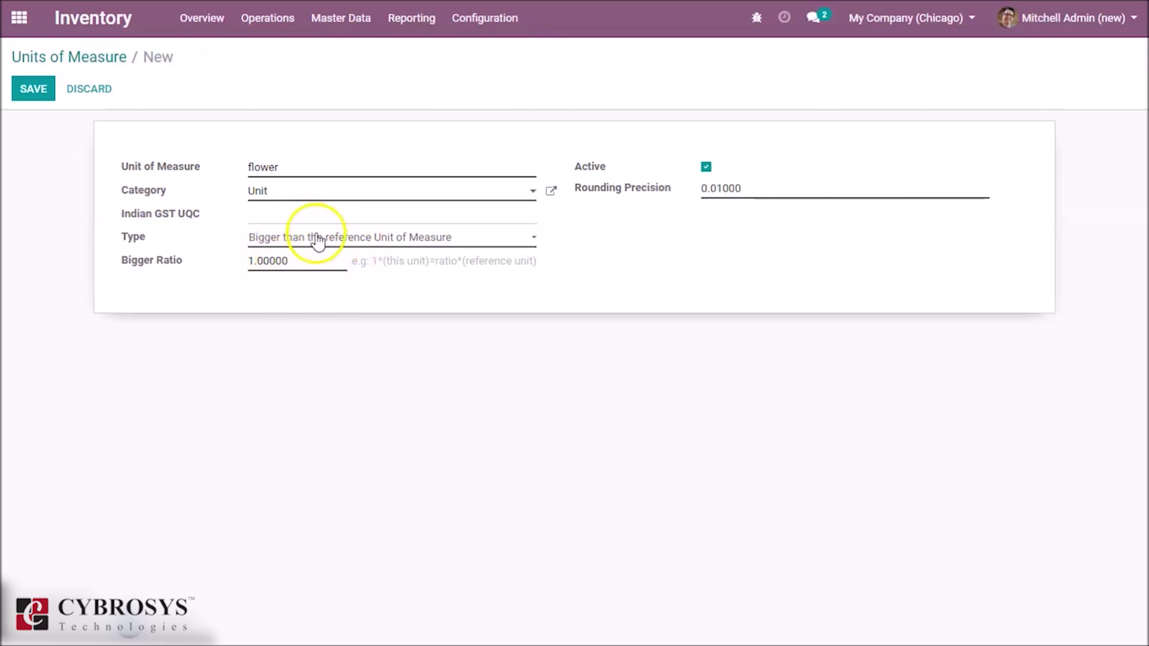
click(657, 206)
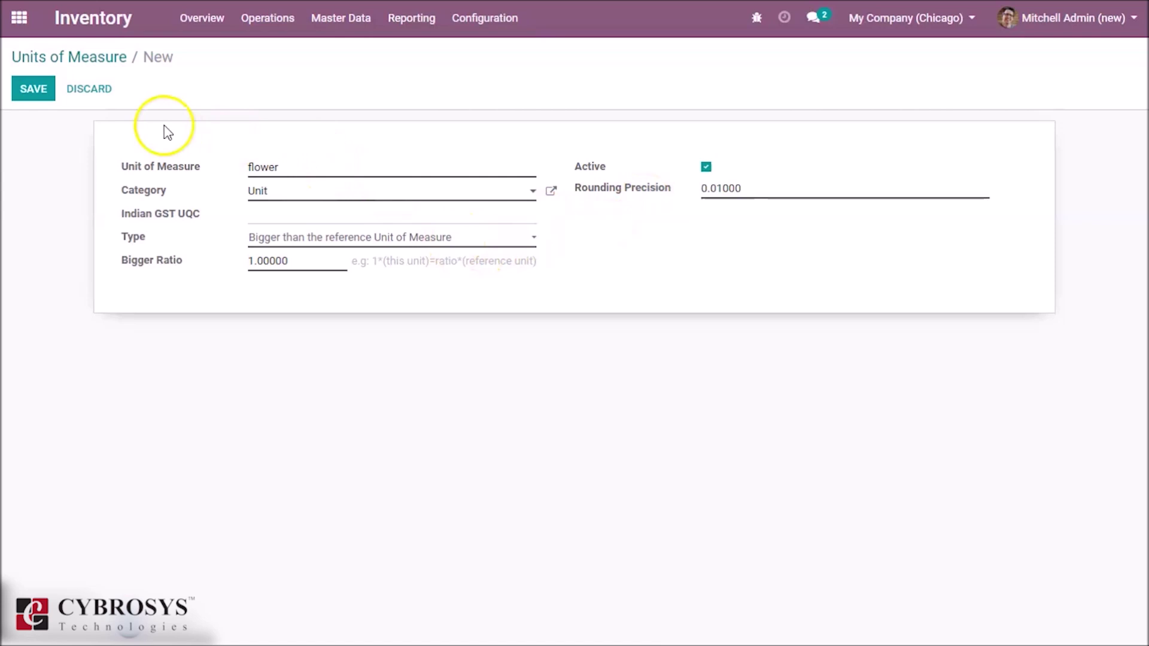
click(36, 92)
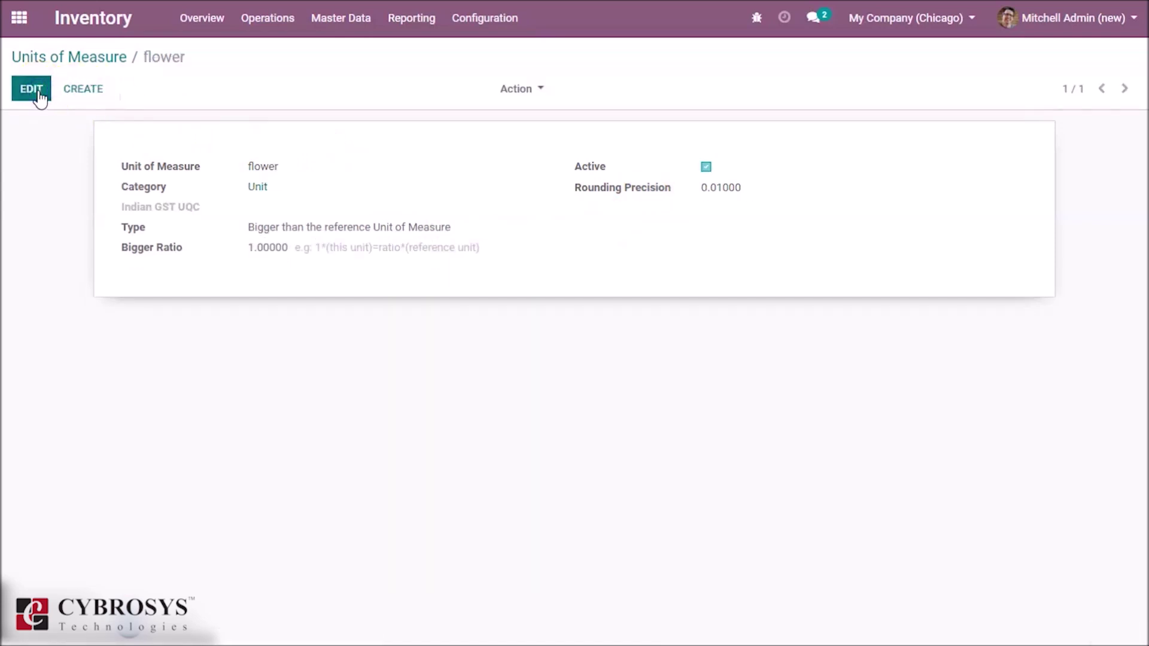
Create and save a 'bunch' unit in the Unit category, bigger than the reference with ratio 25.
click(74, 89)
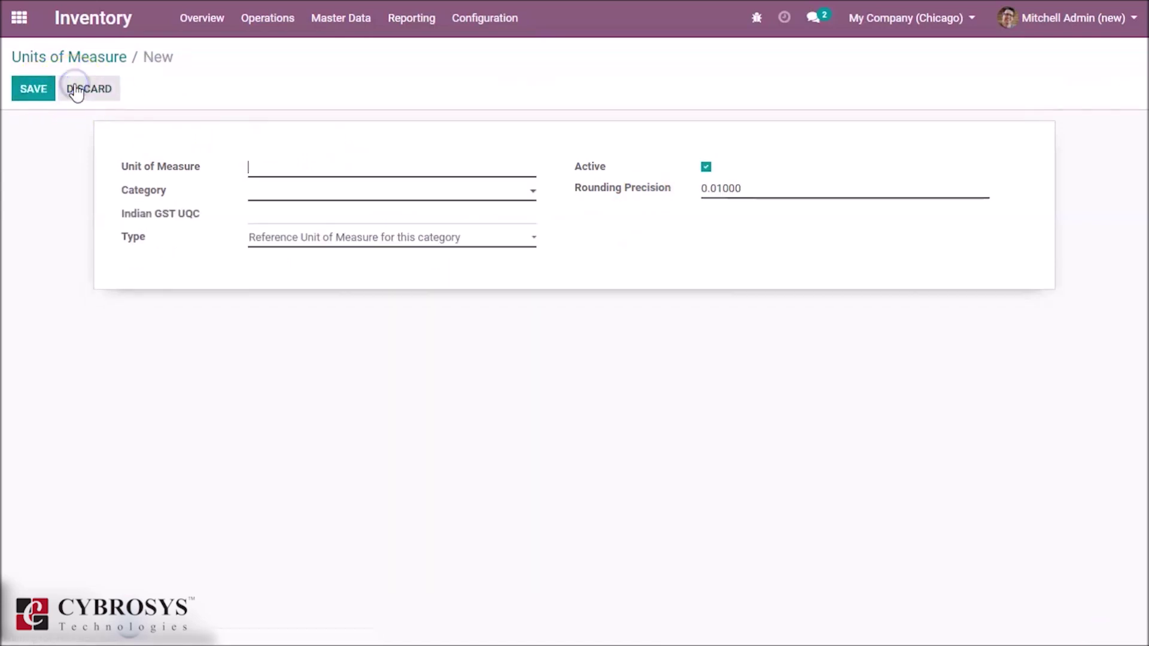
text(bunch)
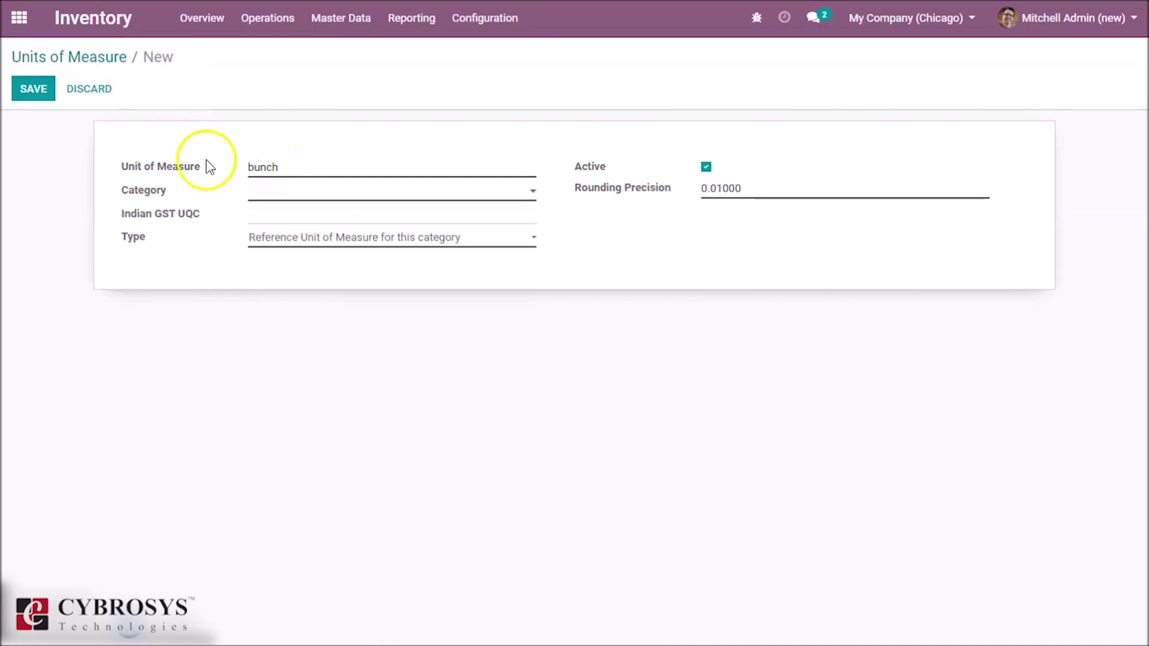
click(271, 191)
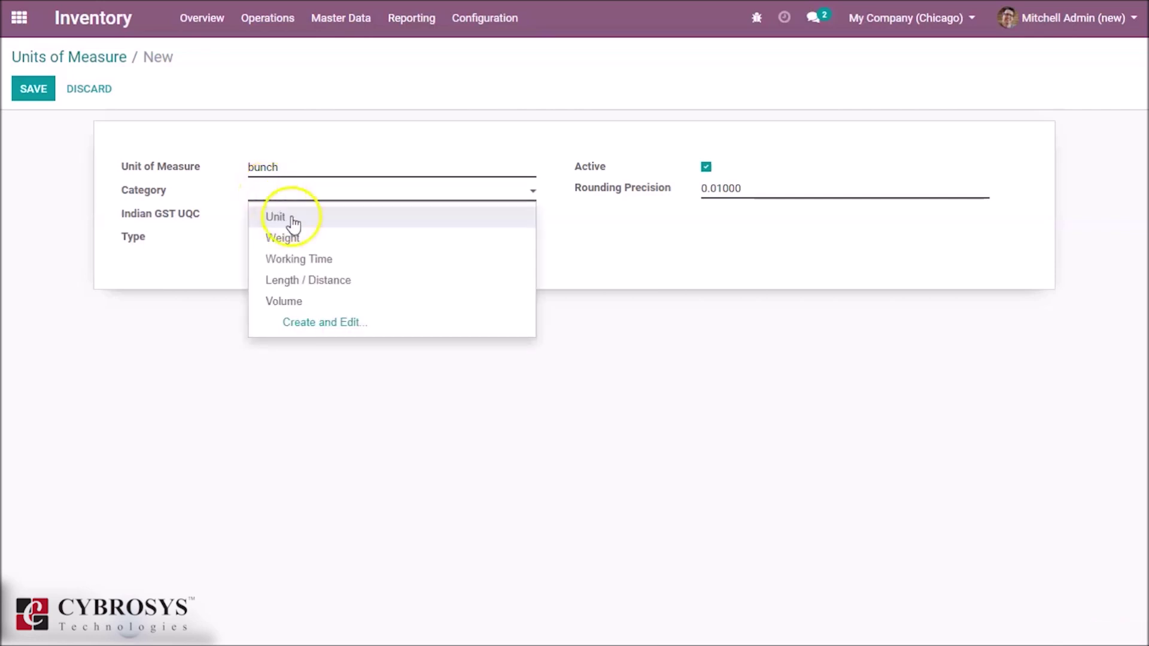
click(288, 217)
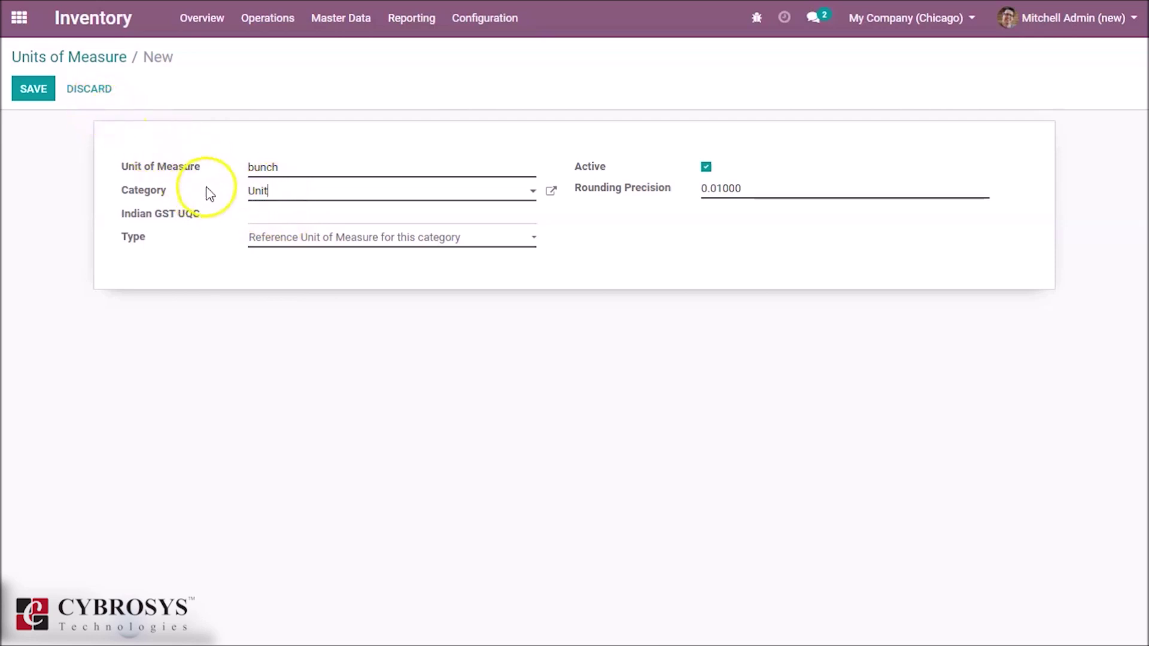
click(283, 237)
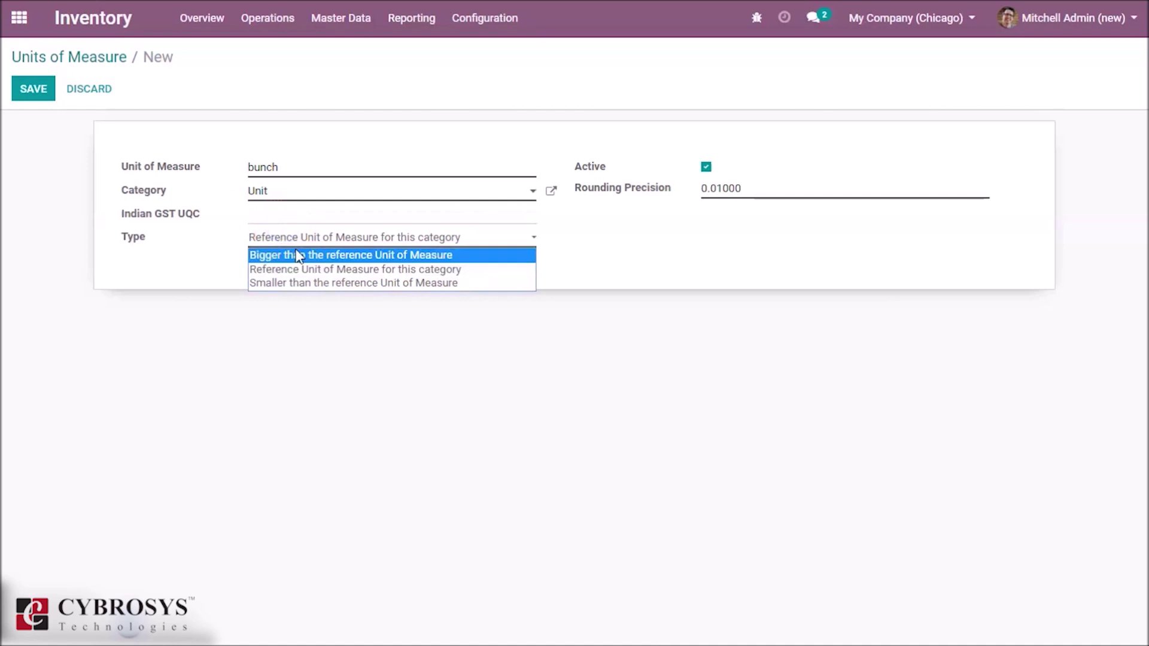
click(287, 254)
double_click(292, 261)
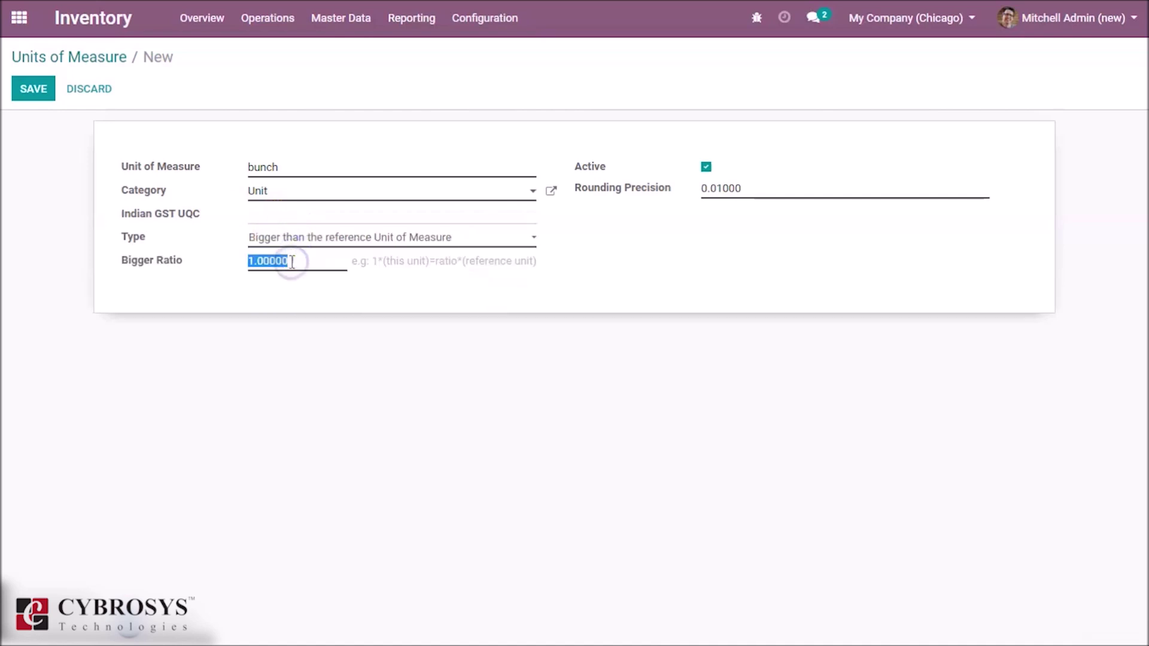
text(25)
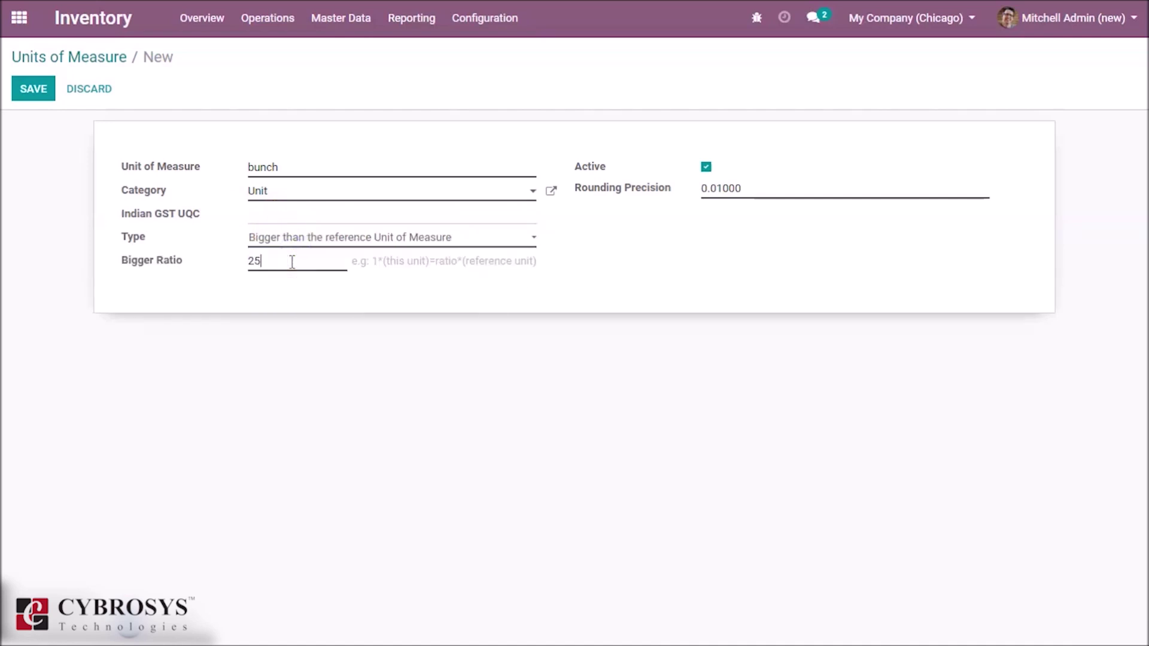
click(47, 95)
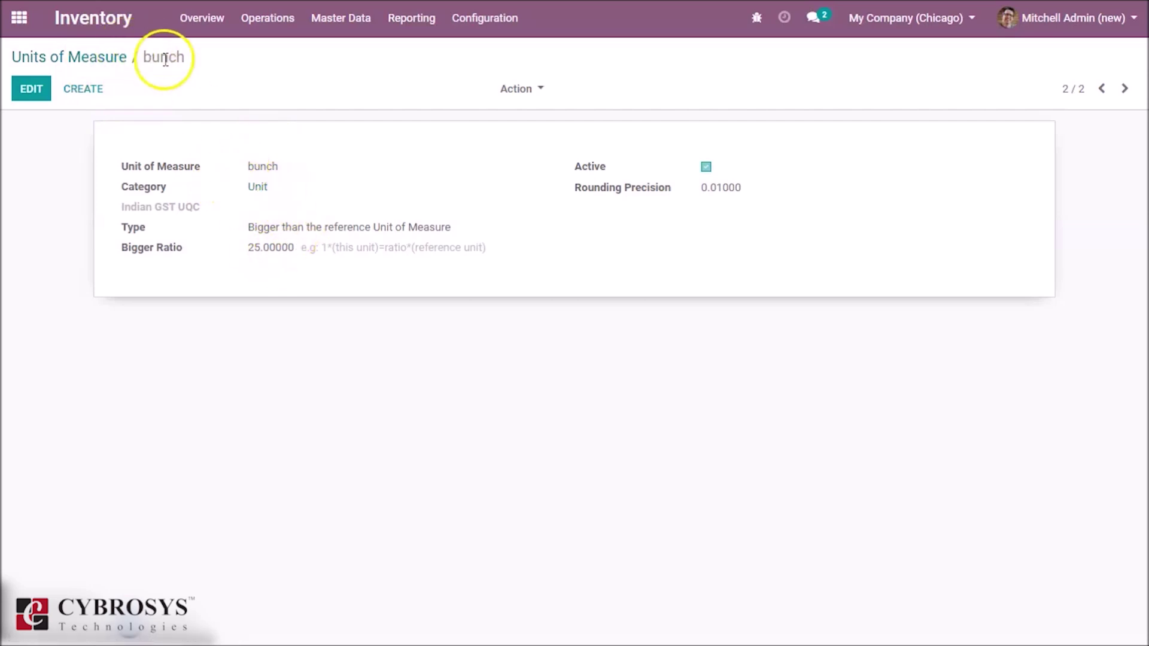
click(340, 18)
click(350, 55)
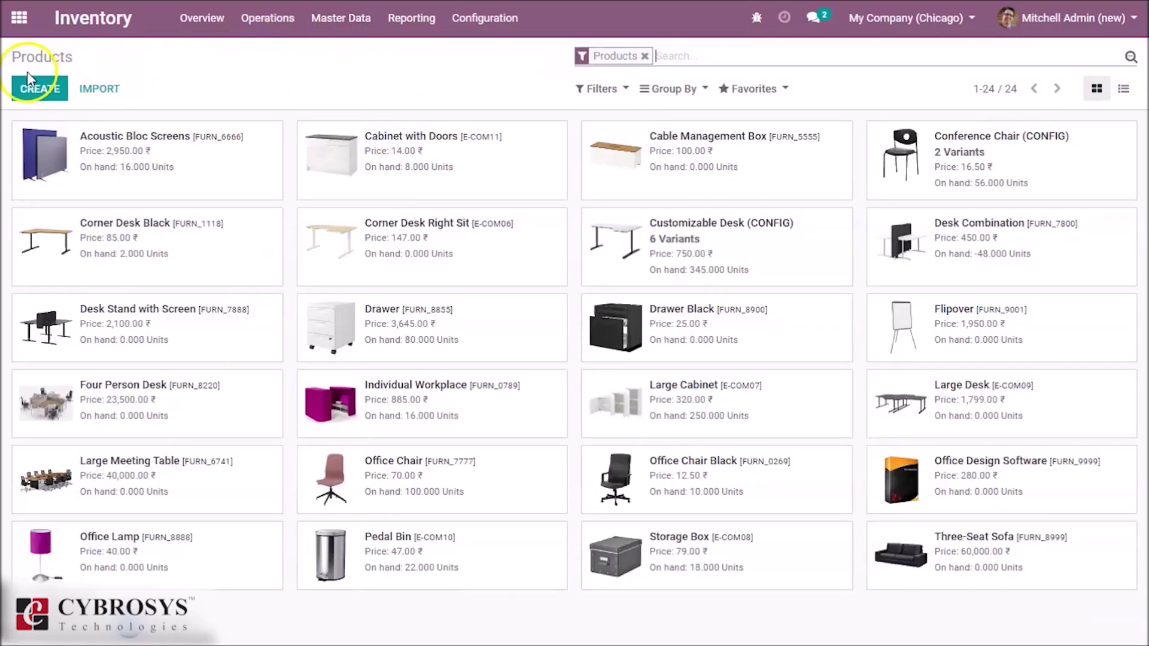
click(31, 89)
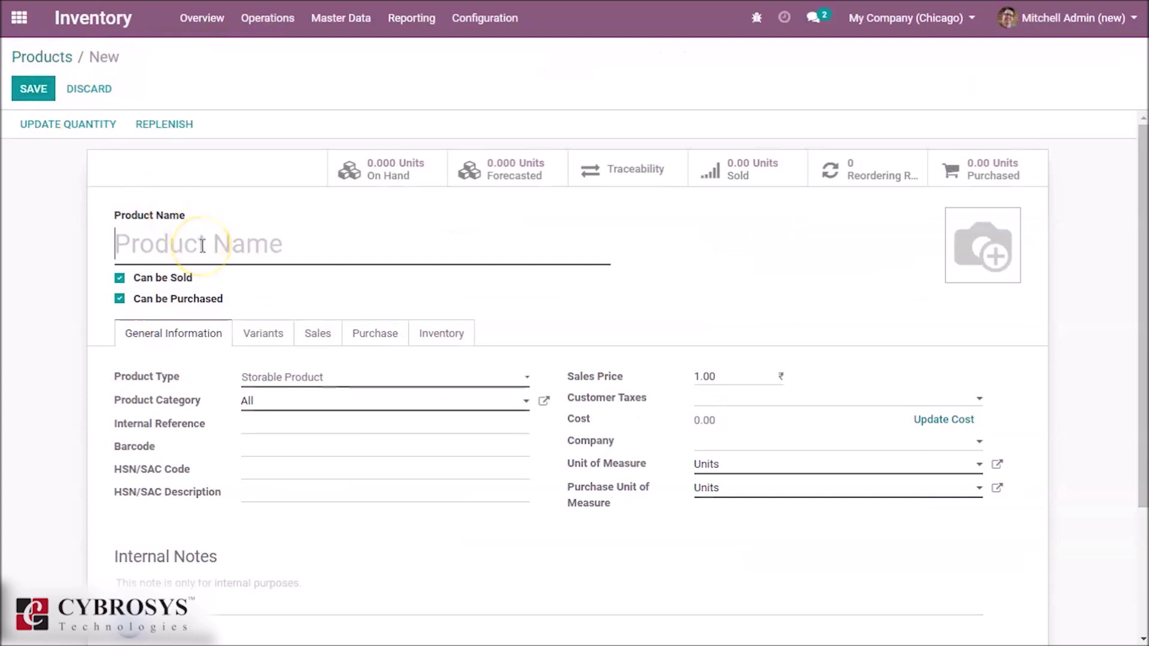
text(fl)
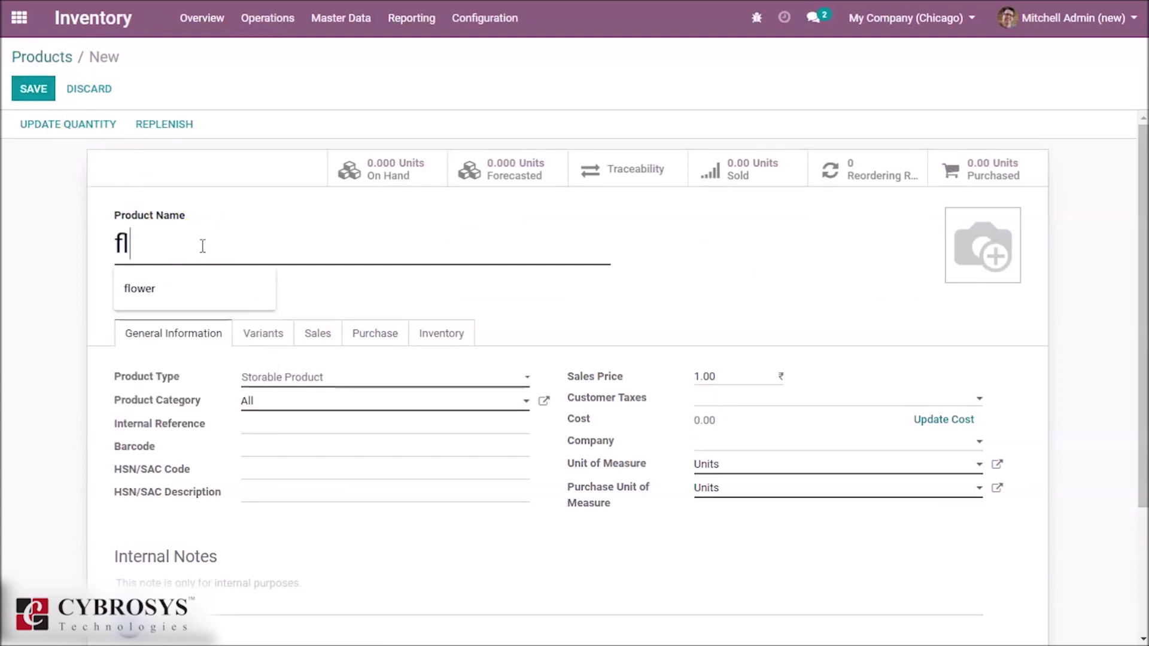
text(ower)
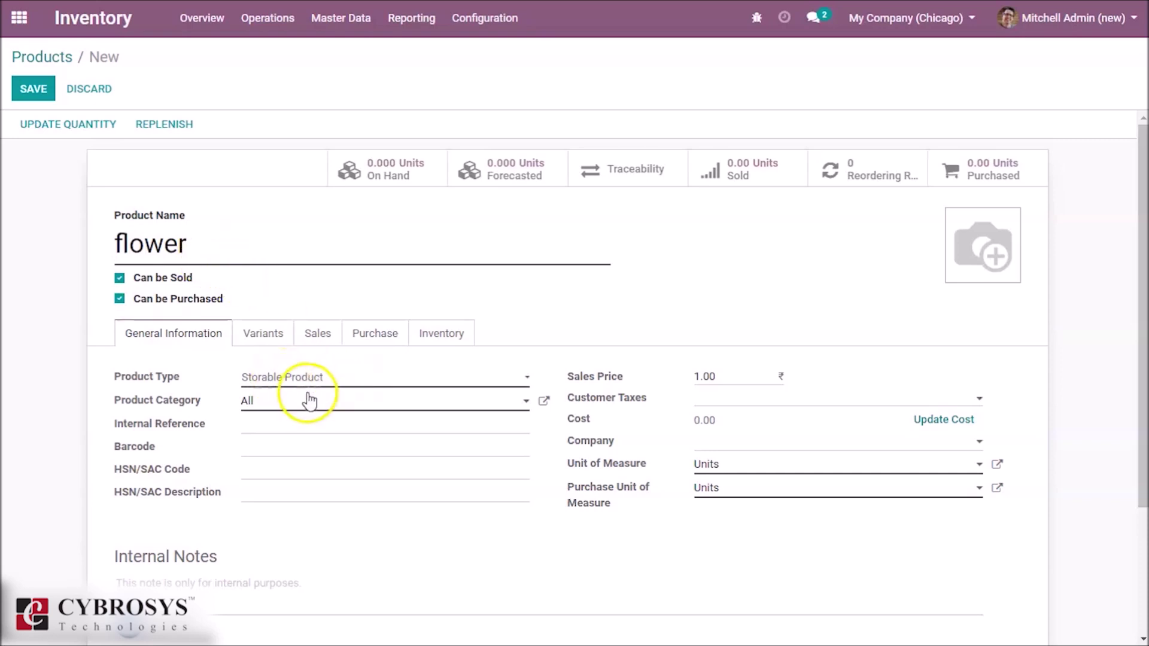
click(693, 441)
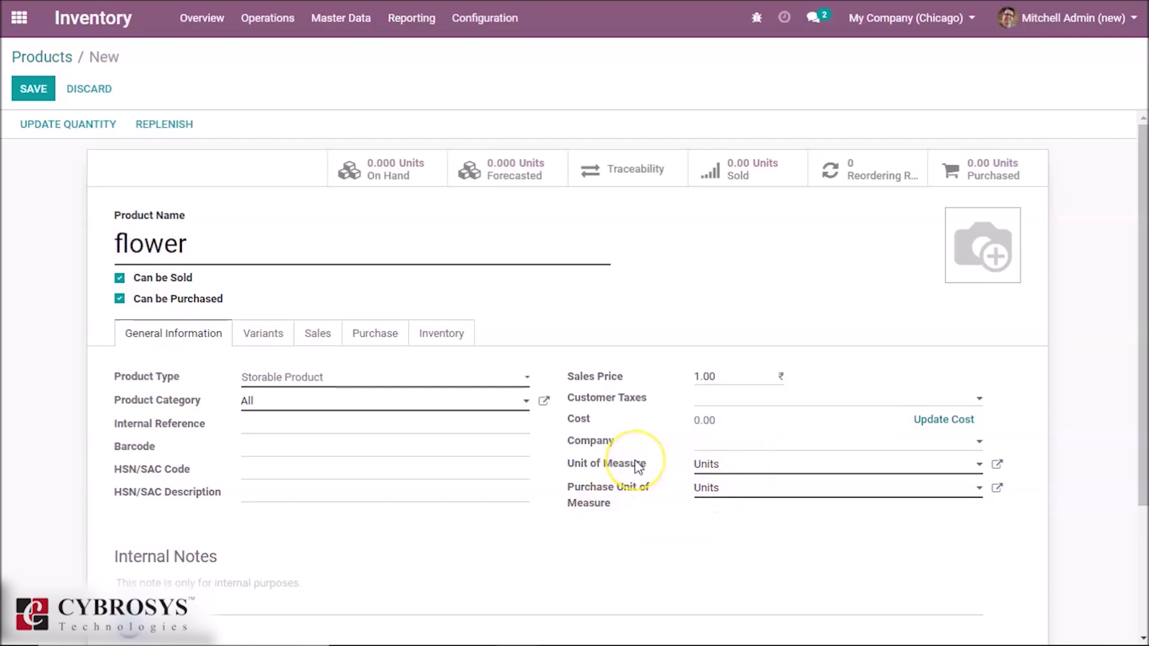
mouse_move(638, 466)
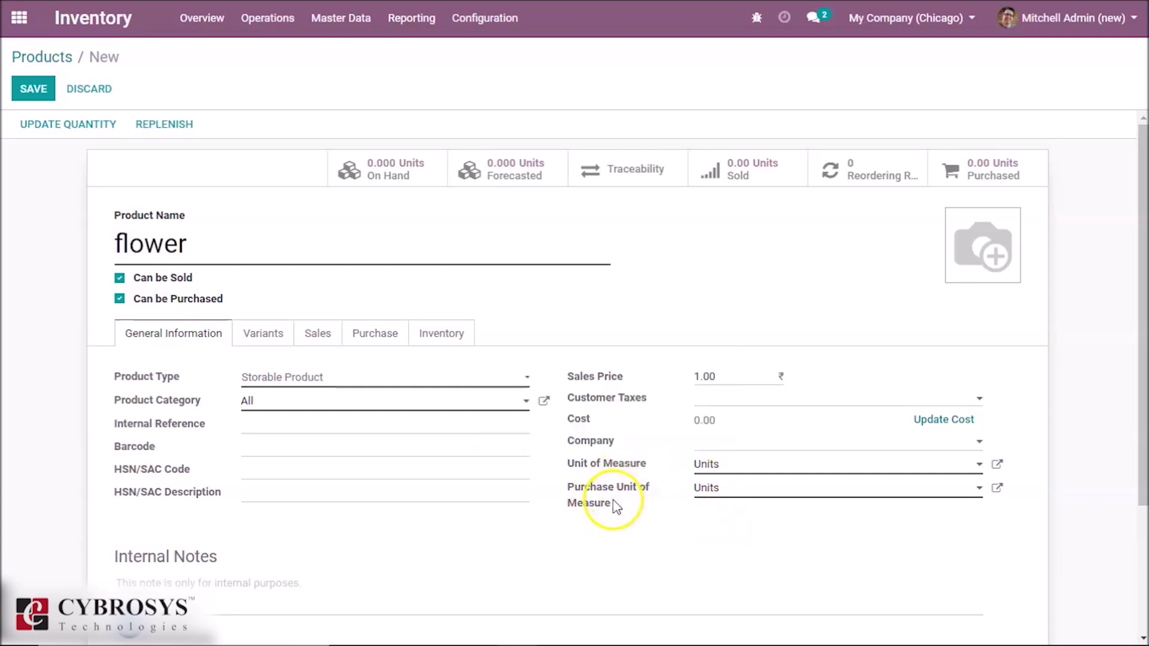
mouse_move(614, 507)
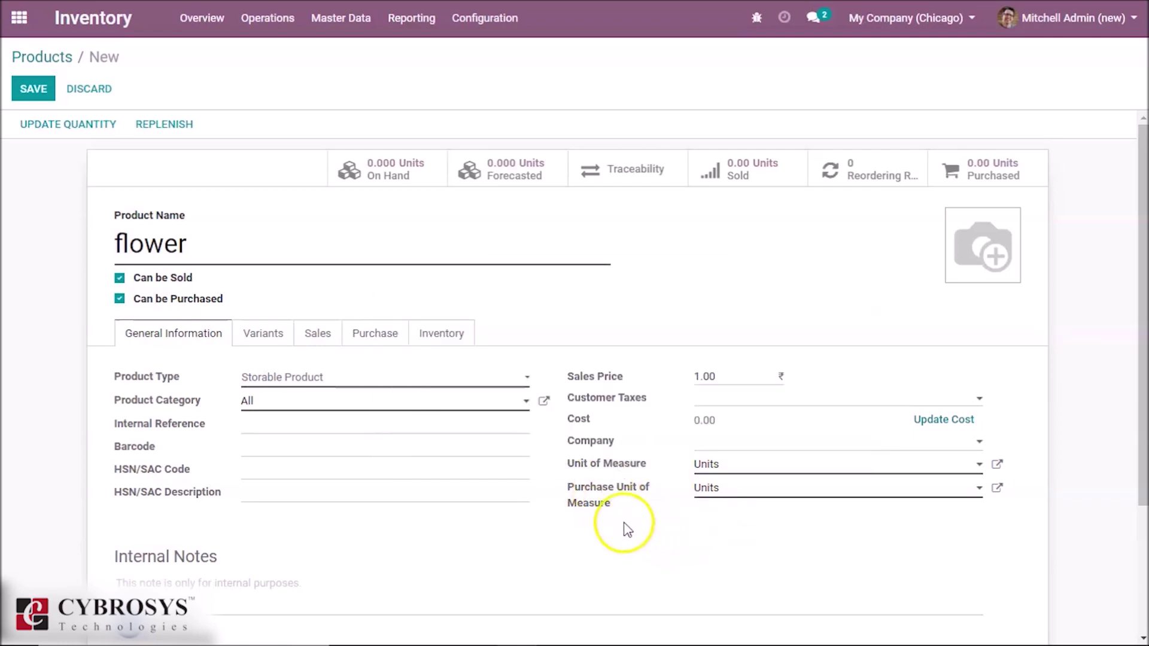
Set the flower product's unit of measure to flower and its purchase unit to bunch, then save.
click(744, 470)
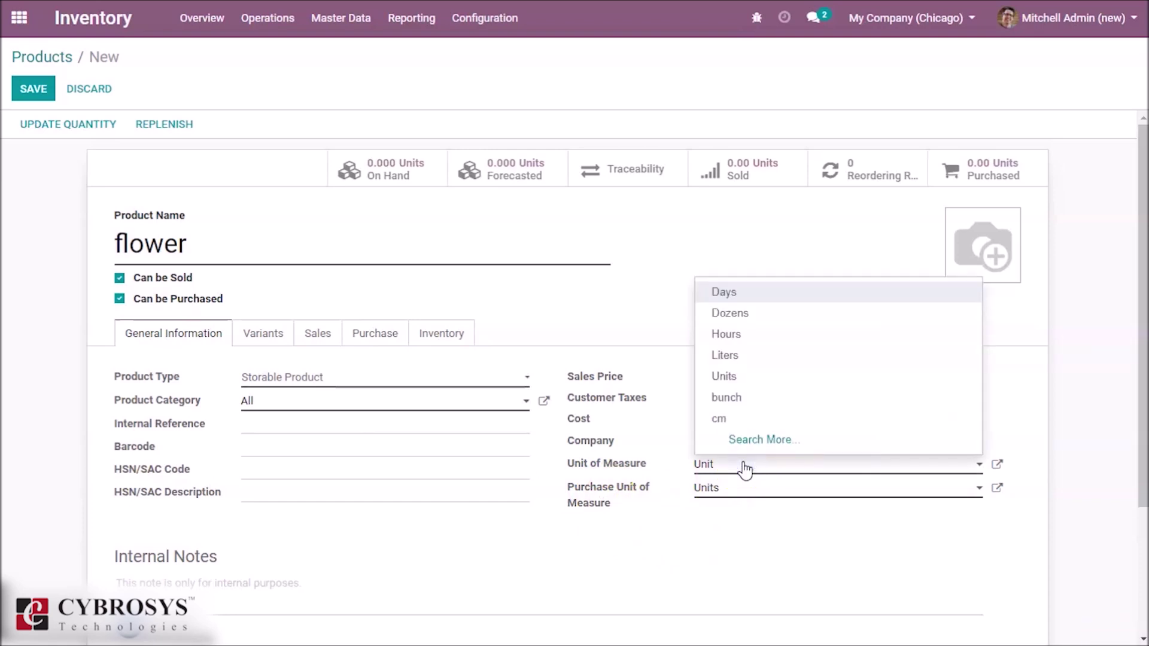
key(BackSpace)
key(BackSpace)
key(BackSpace)
key(BackSpace)
text(f)
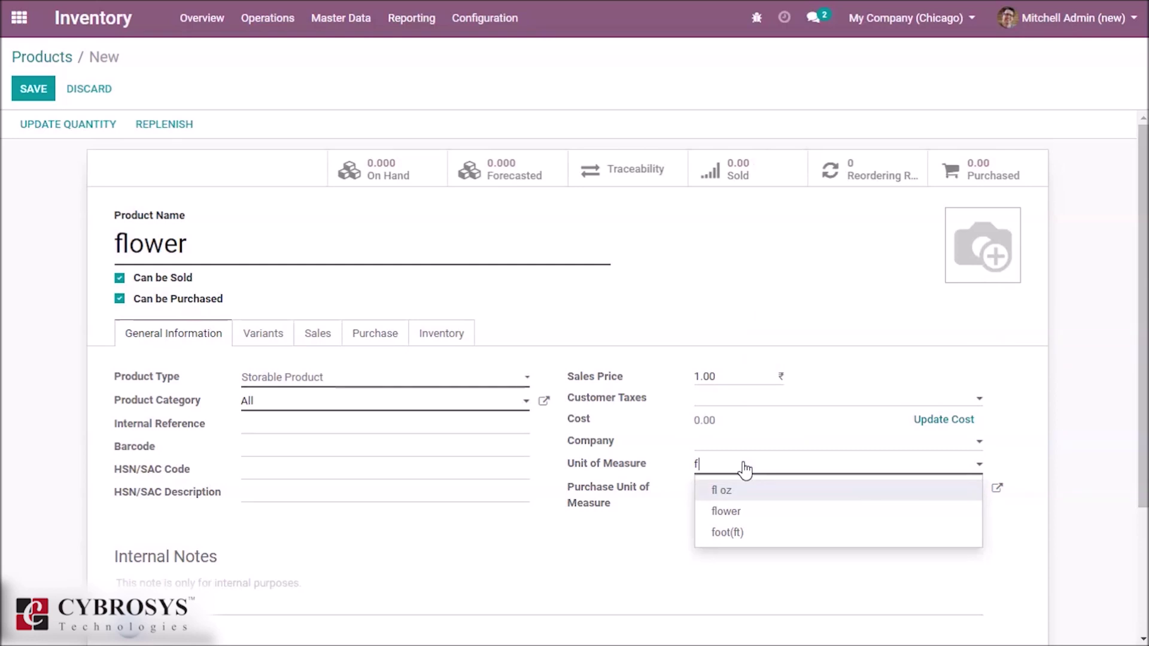
key(Down)
key(Down)
key(Up)
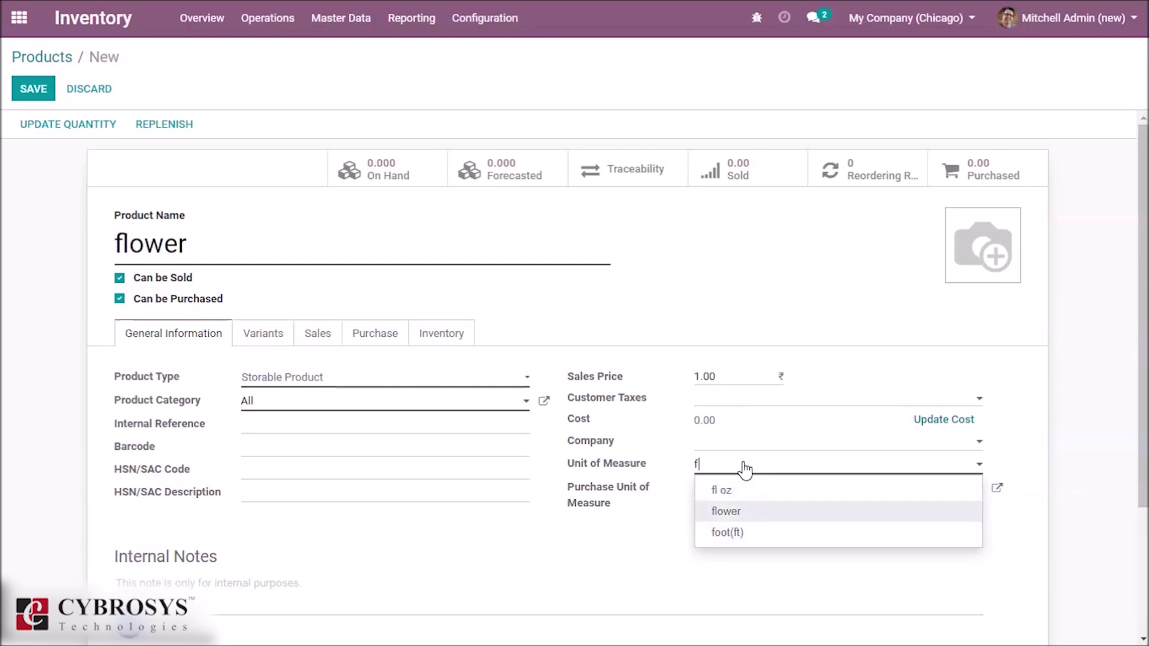
key(Return)
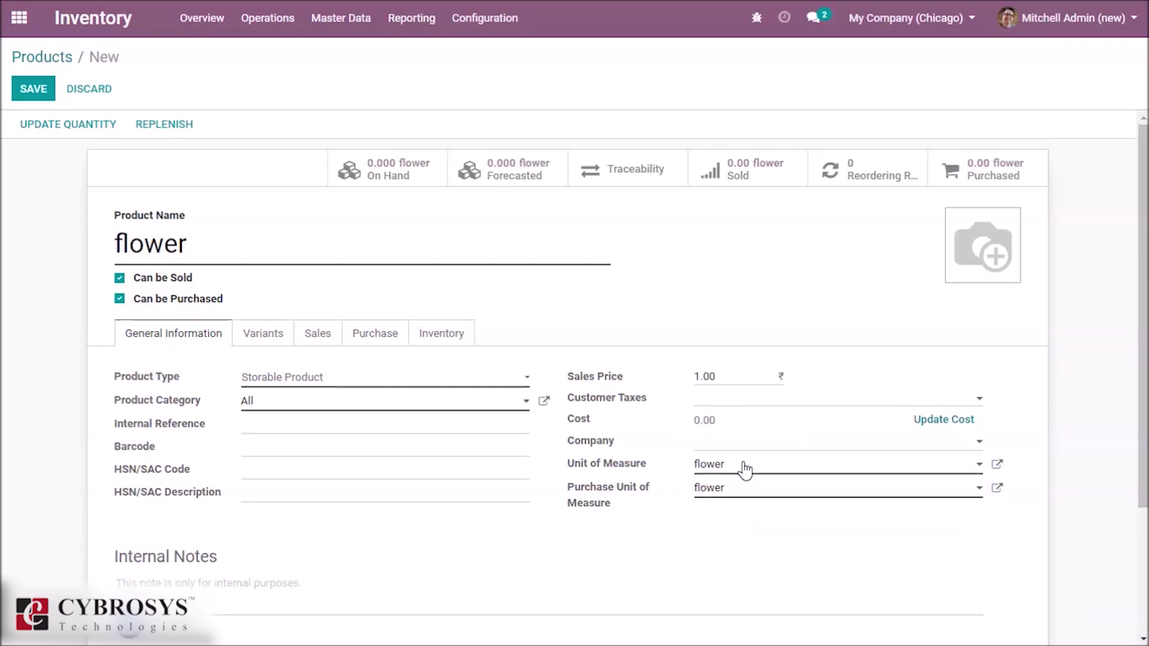
click(738, 491)
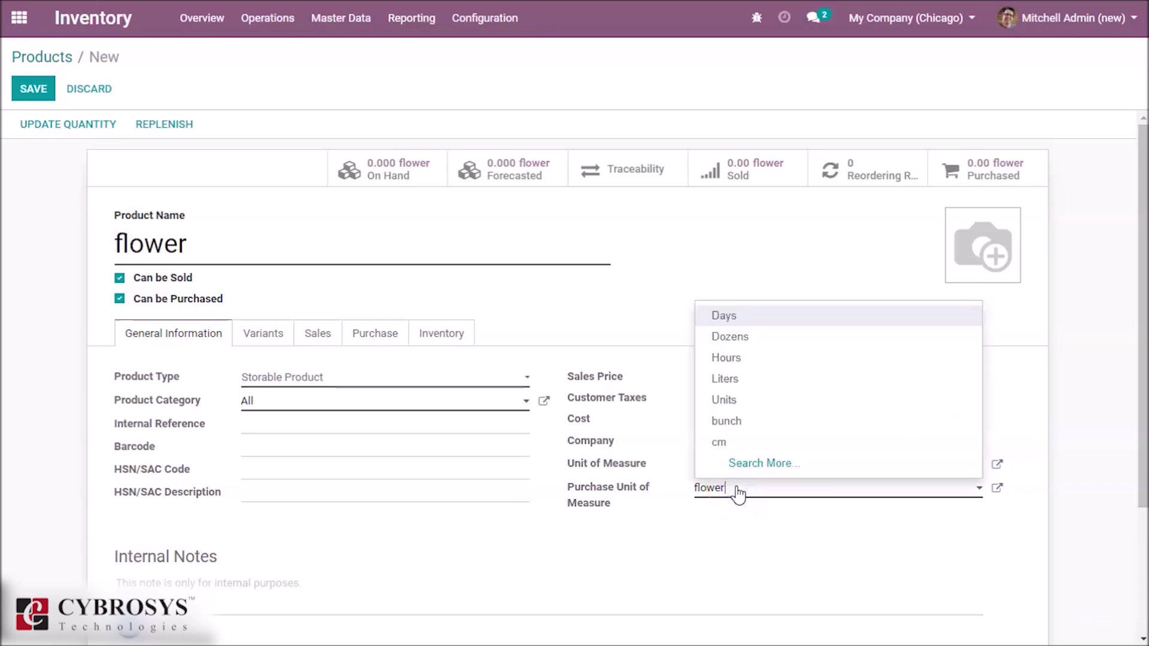
key(BackSpace)
key(BackSpace)
key(BackSpace)
key(BackSpace)
key(BackSpace)
key(BackSpace)
text(bunch)
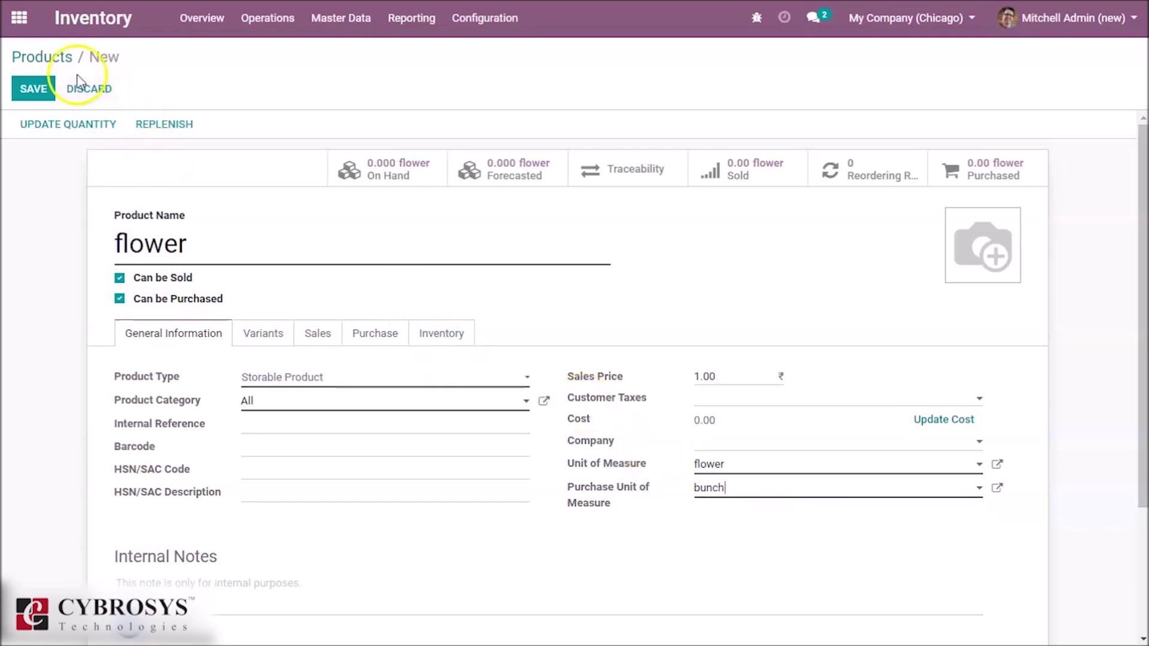
click(34, 89)
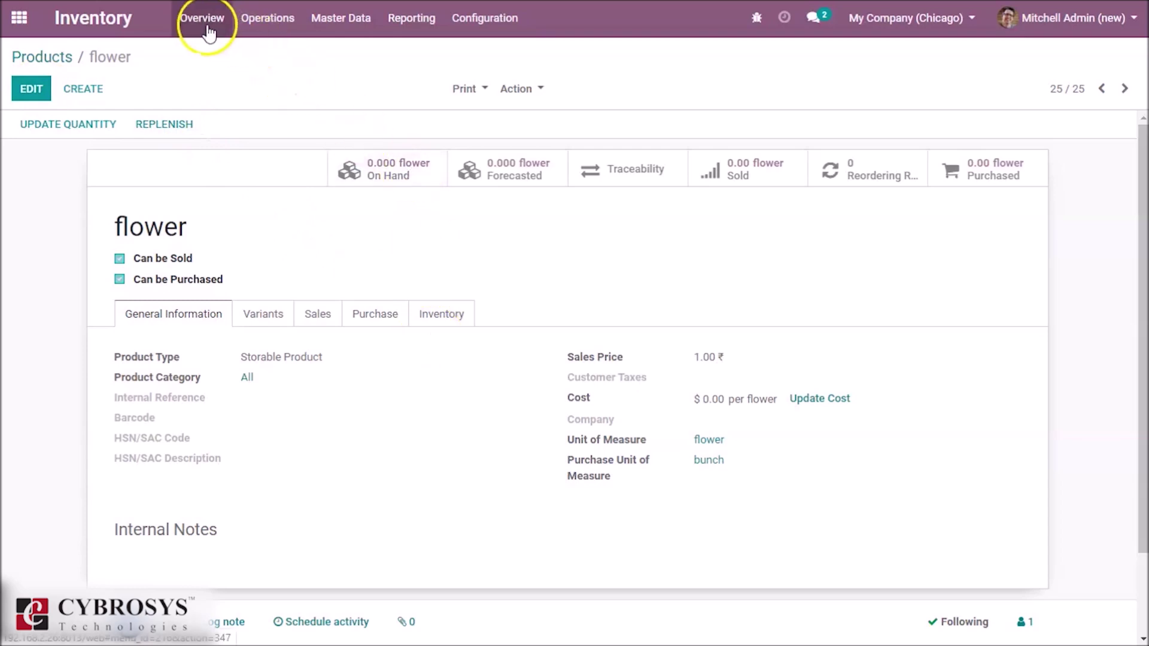
Start a new sales quotation for Registered Customer.
click(19, 18)
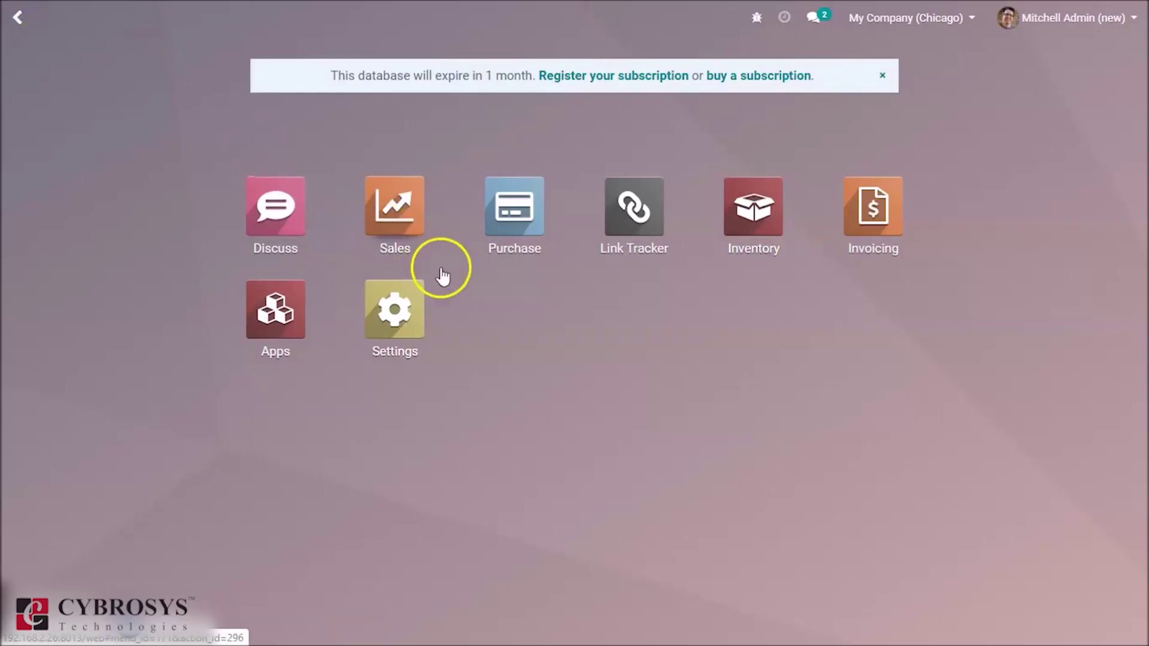
click(403, 238)
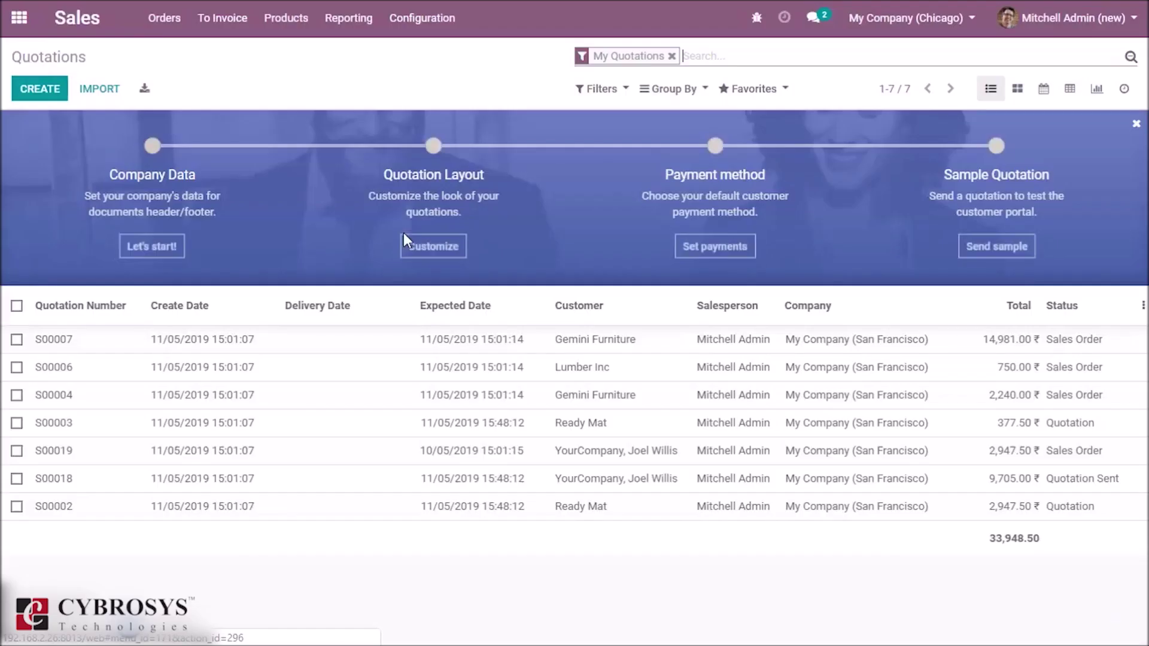
click(43, 91)
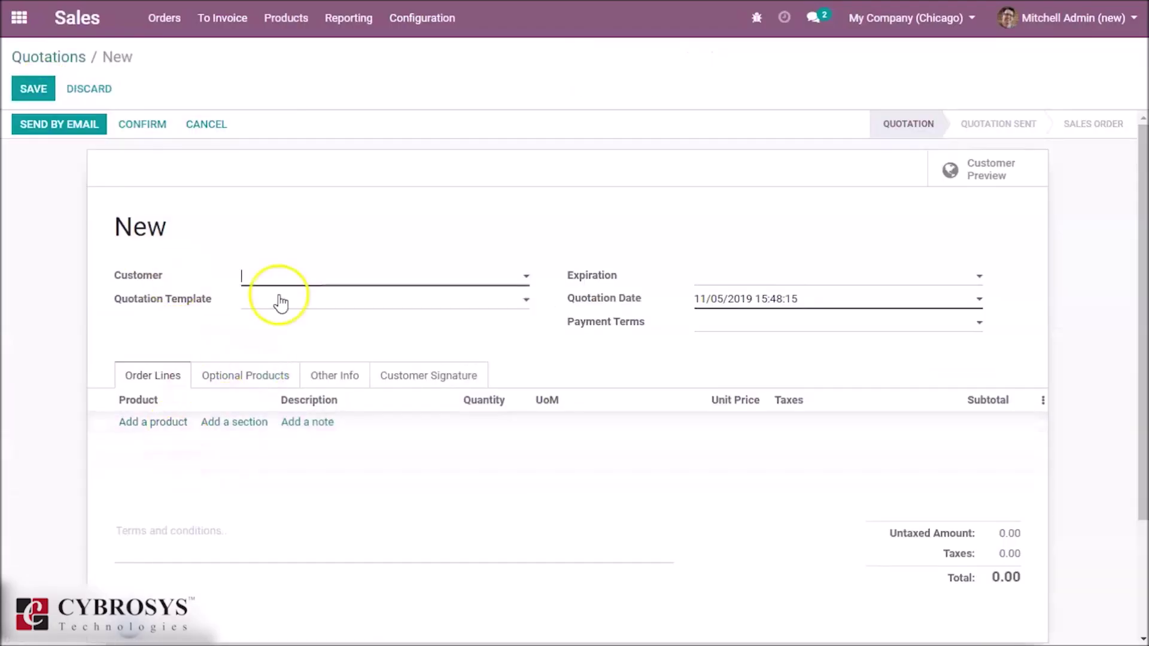
click(304, 276)
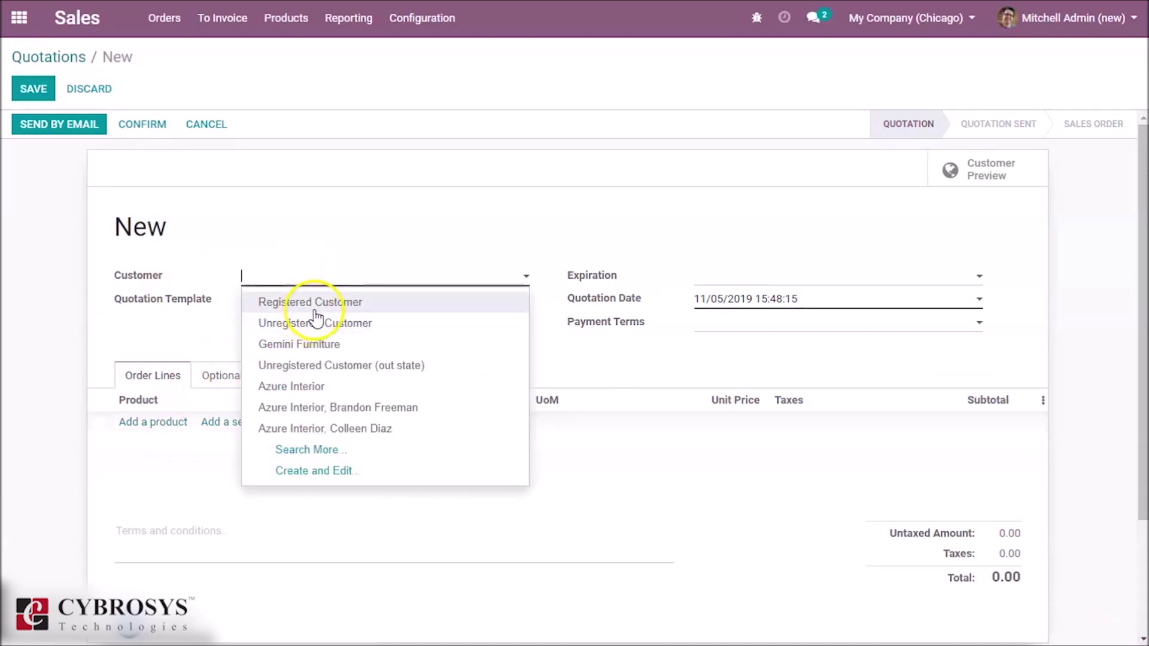
click(308, 302)
Add a flower order line, which defaults to quantity 1.000 in the flower unit at 1.00.
click(145, 423)
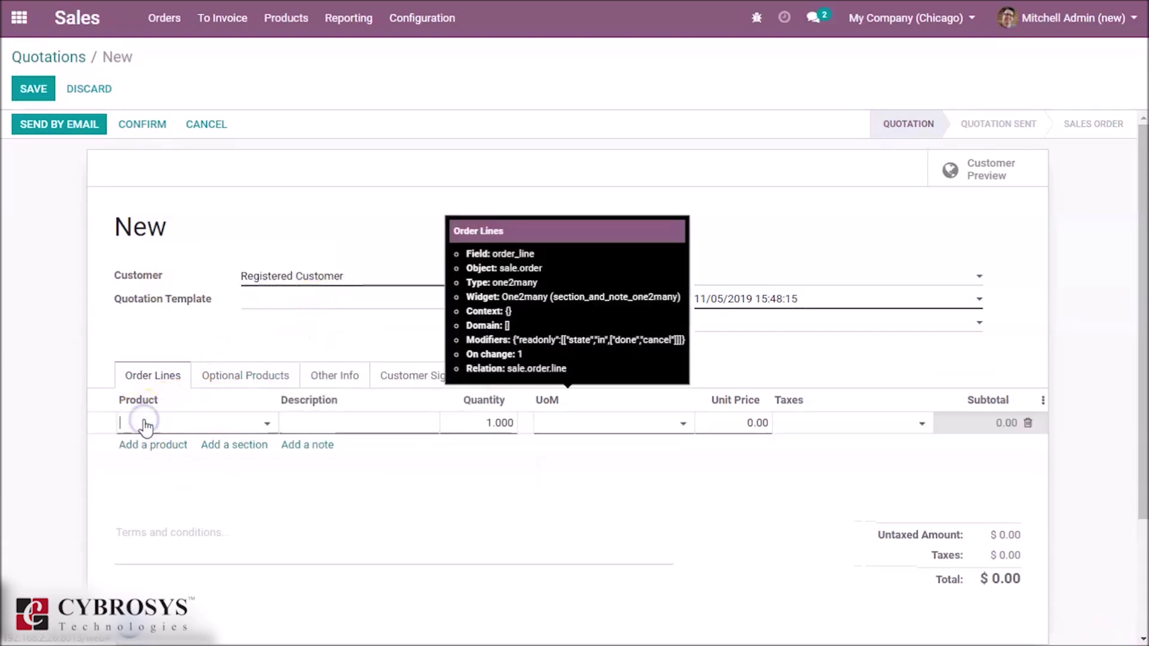
click(161, 425)
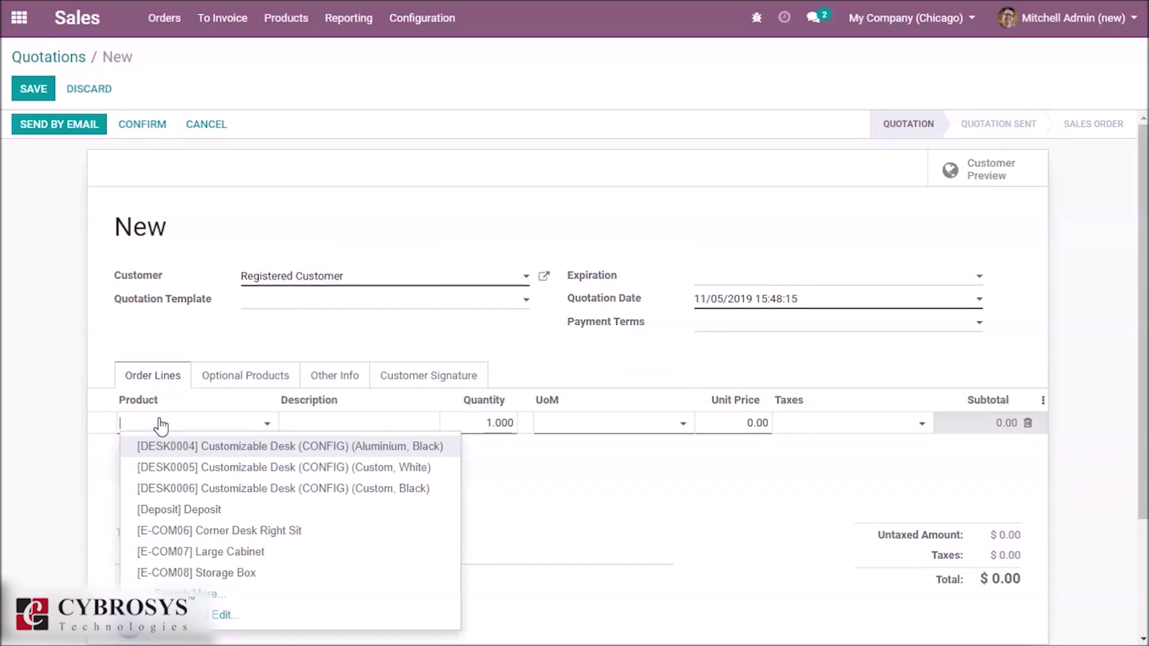
text(f)
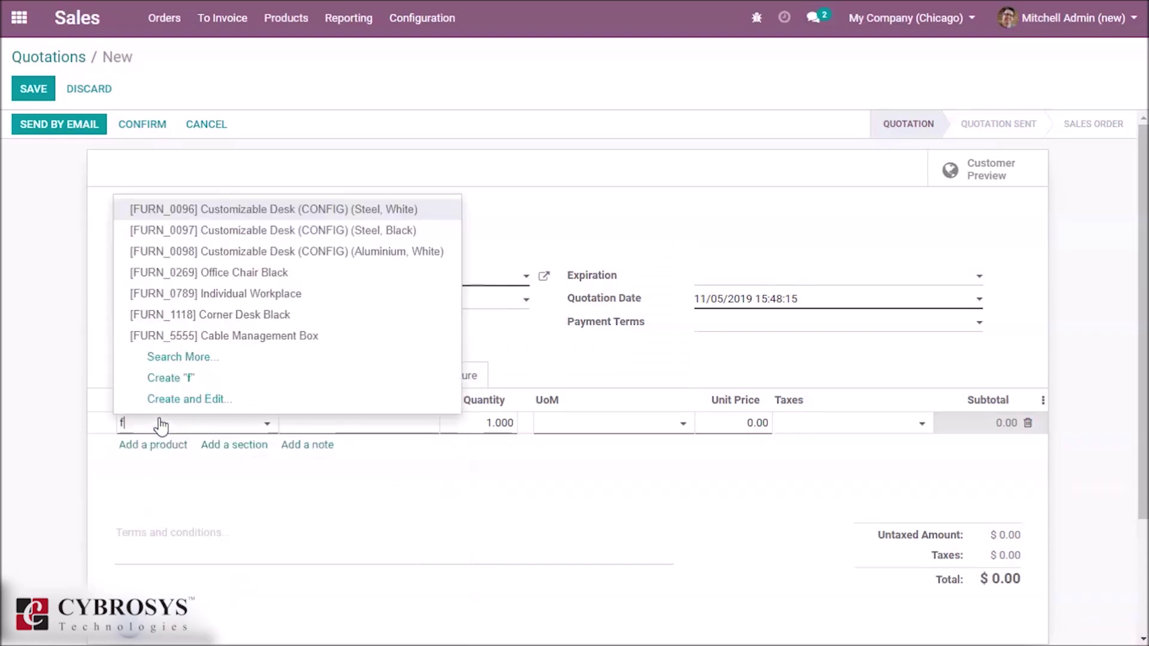
text(l)
key(Down)
key(Return)
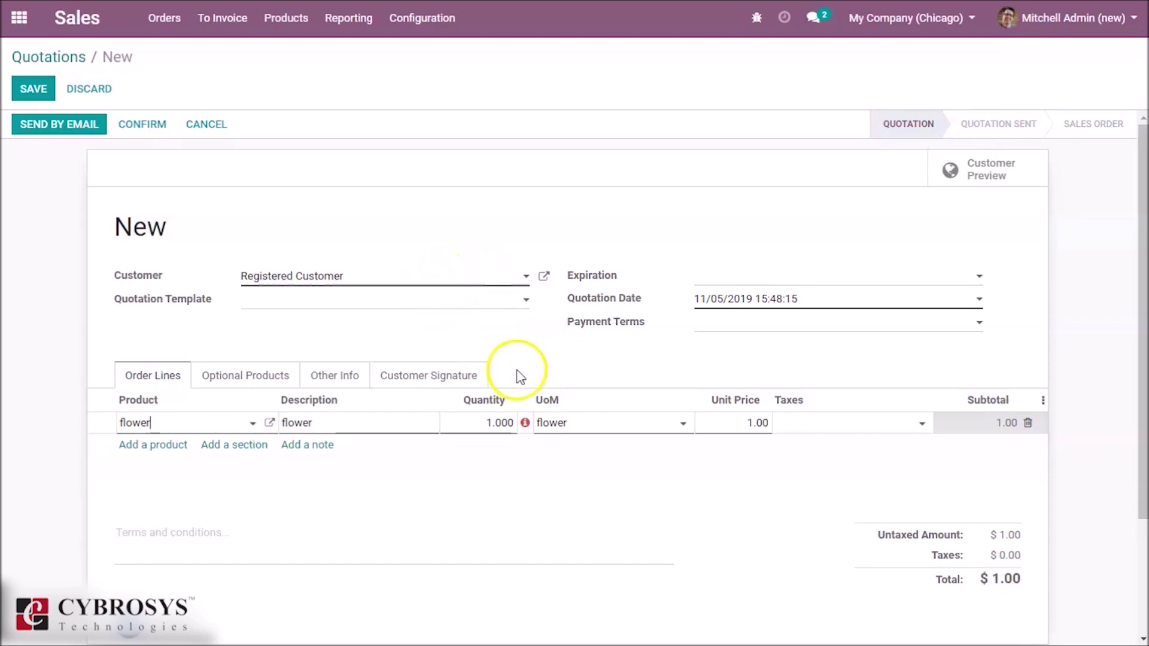
Discard the quotation and start a new purchase RFQ with vendor Azure Interior.
click(24, 15)
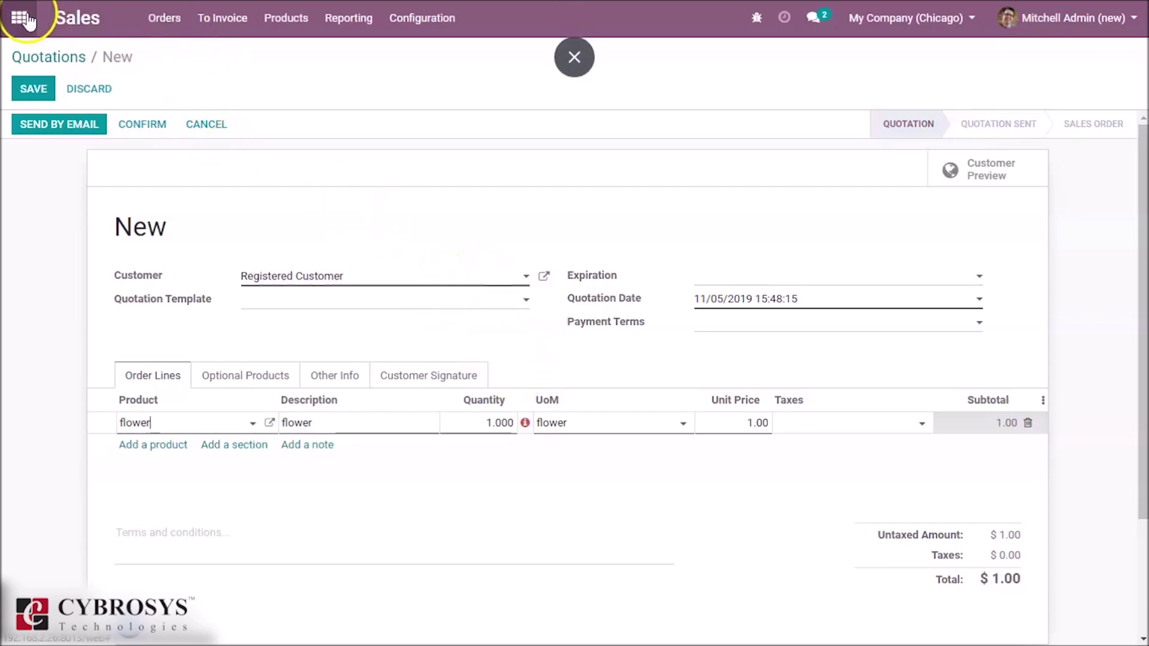
click(312, 133)
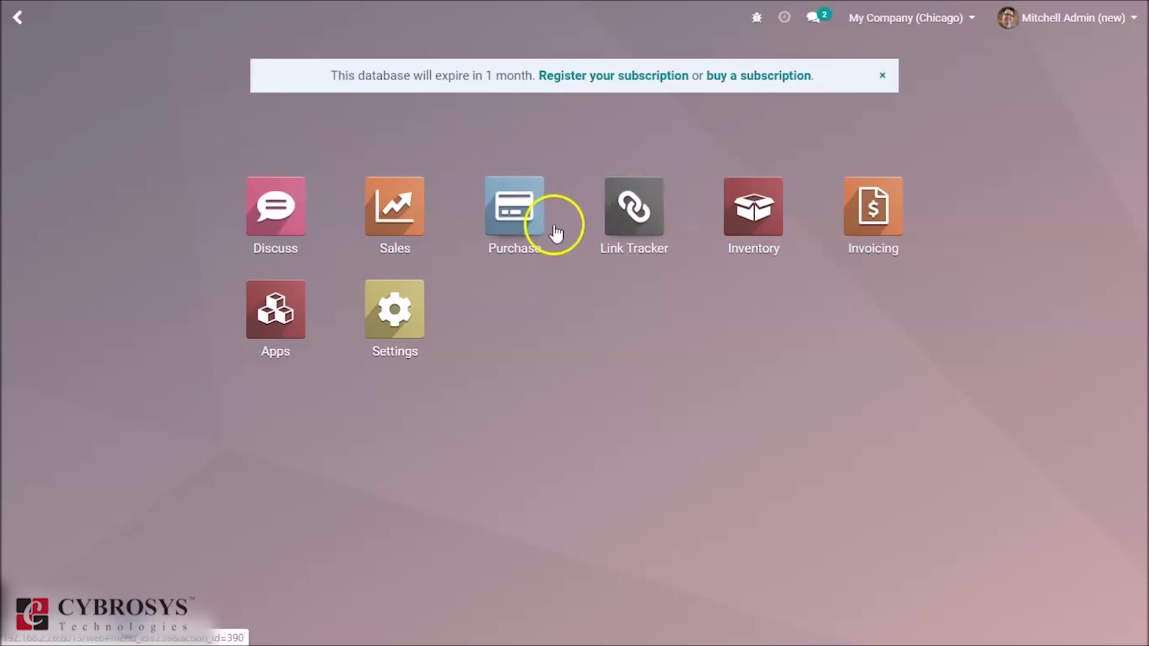
click(521, 218)
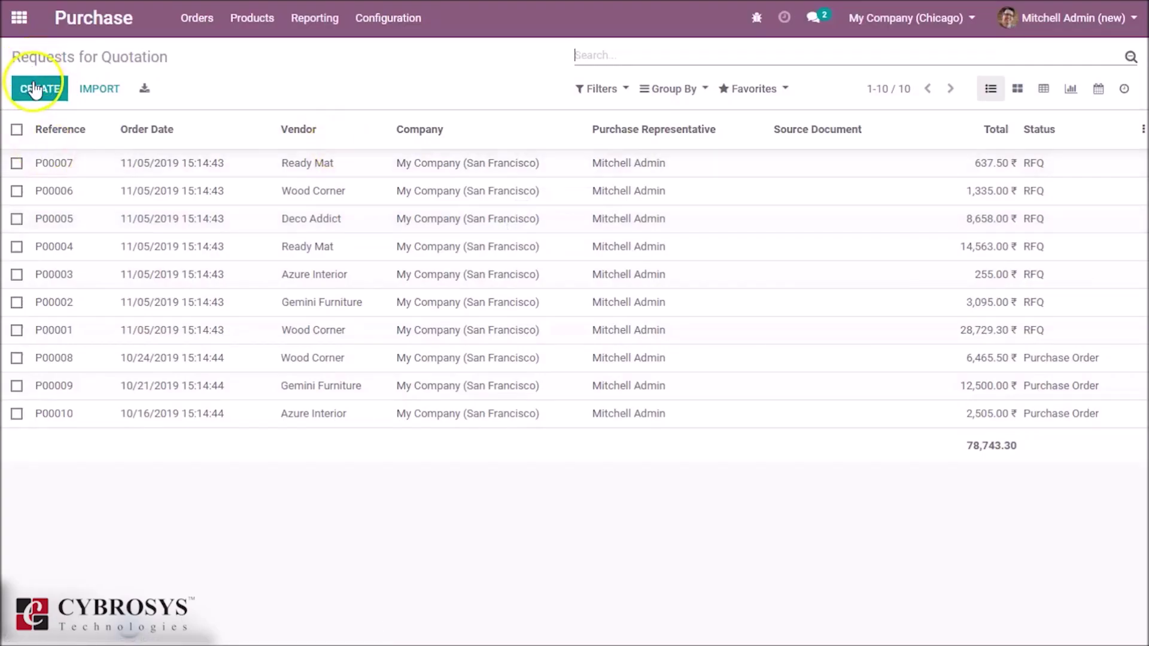
click(34, 89)
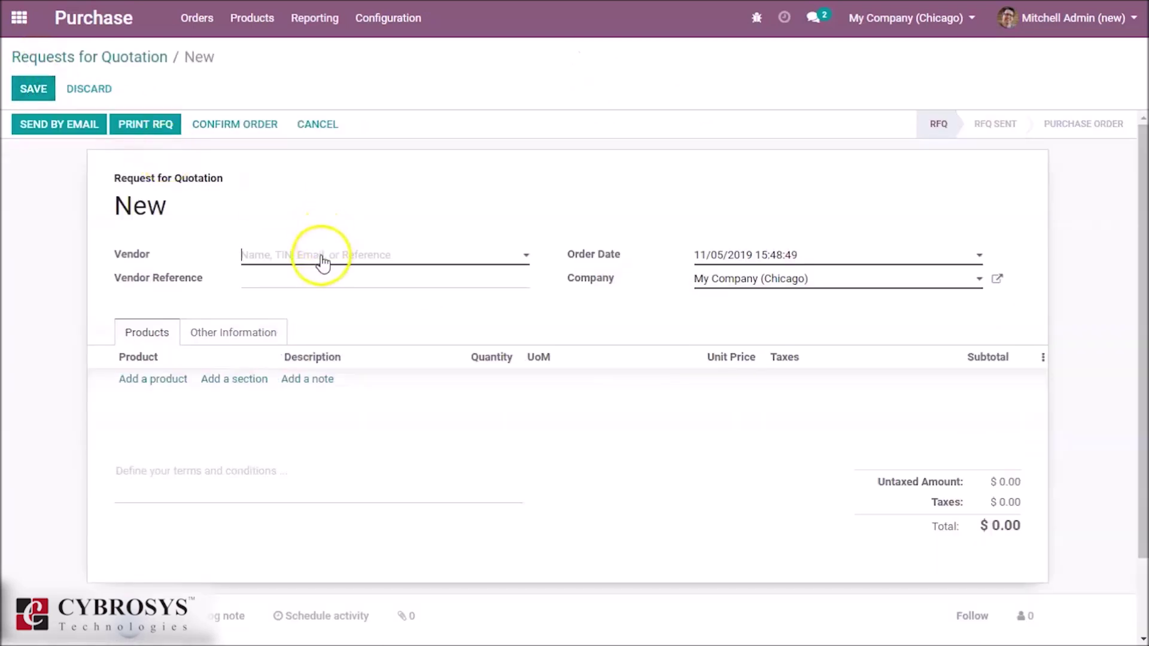
click(322, 259)
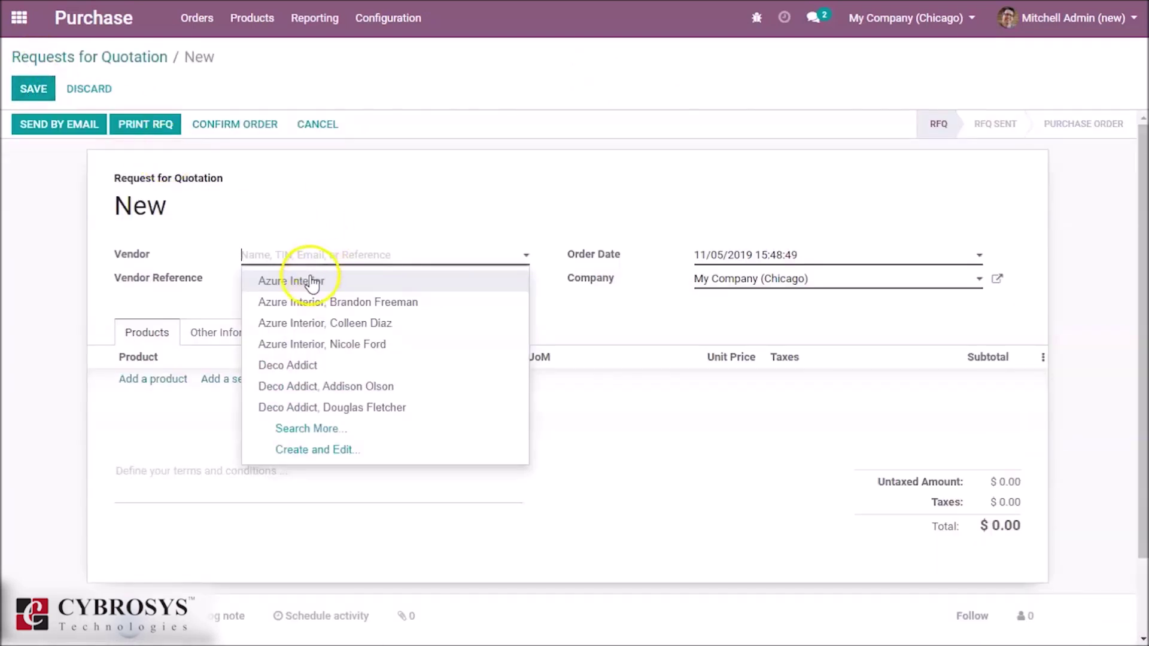
click(312, 283)
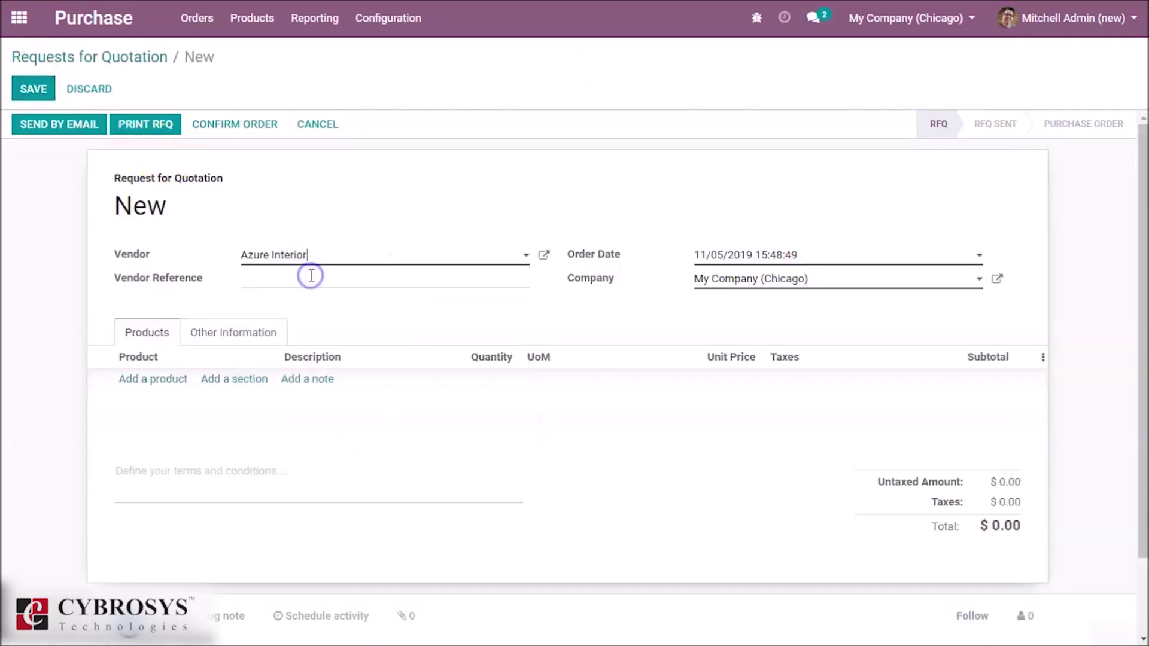
Add a flower line to the RFQ and check that its unit is bunch.
click(168, 380)
text(flo)
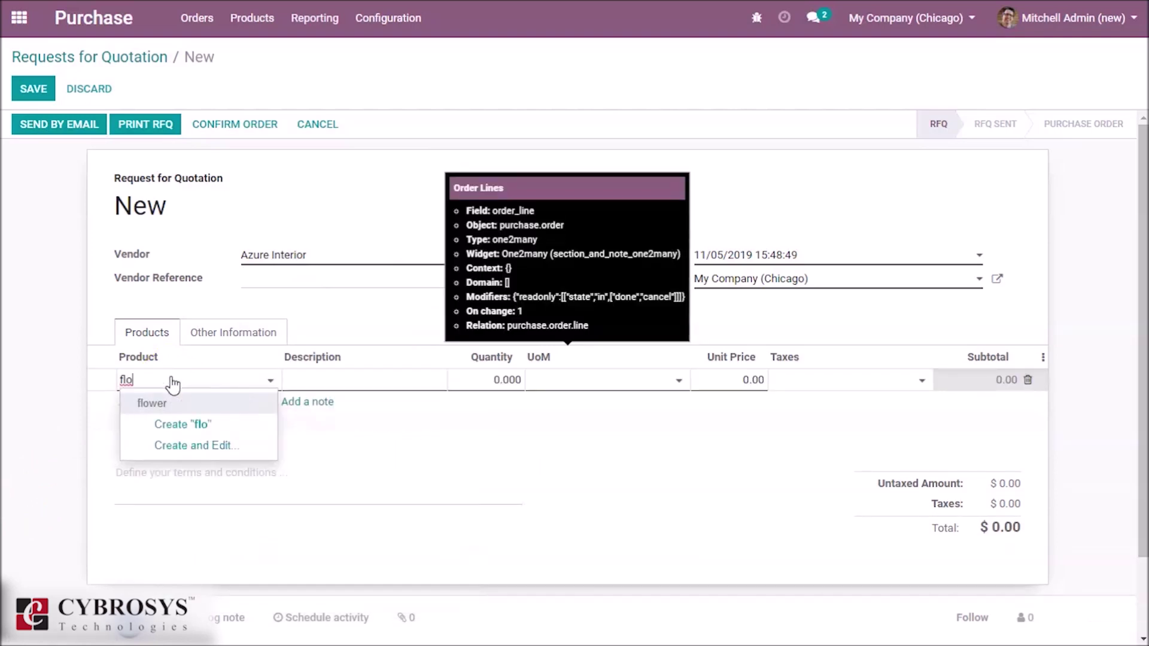
key(Return)
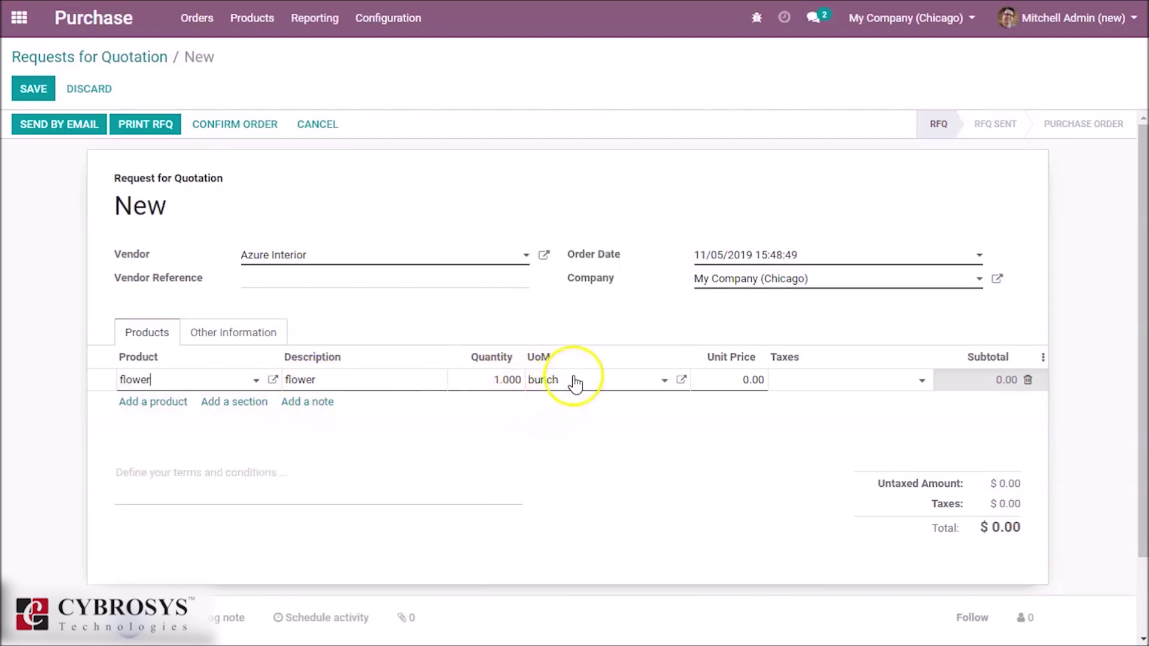
click(558, 417)
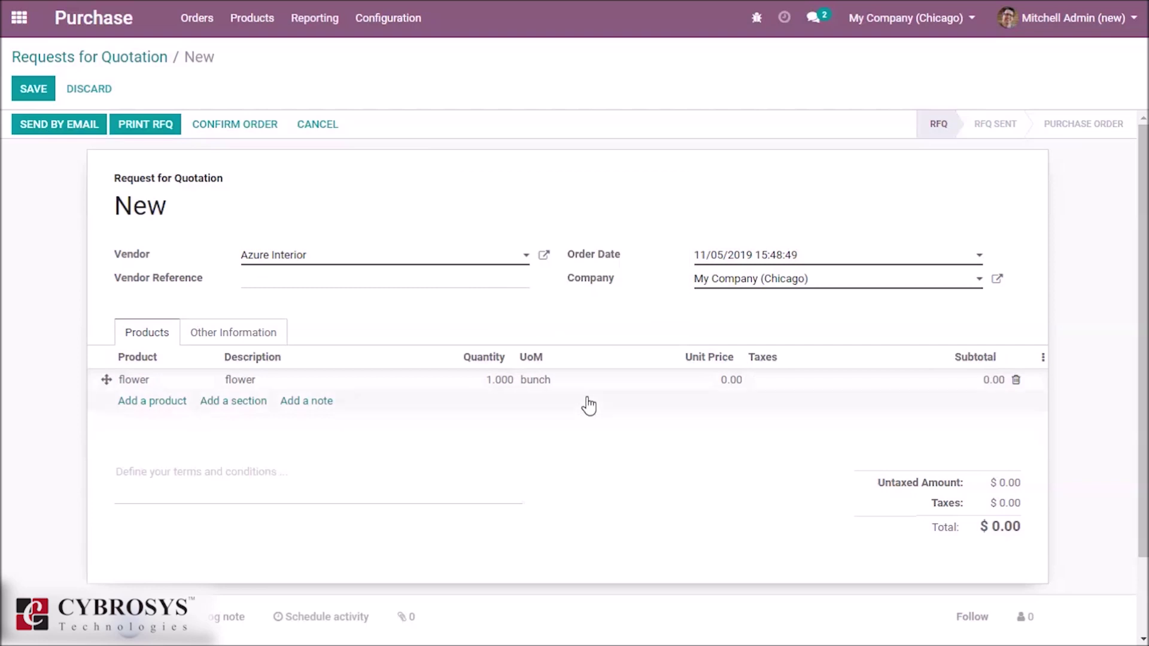
click(588, 404)
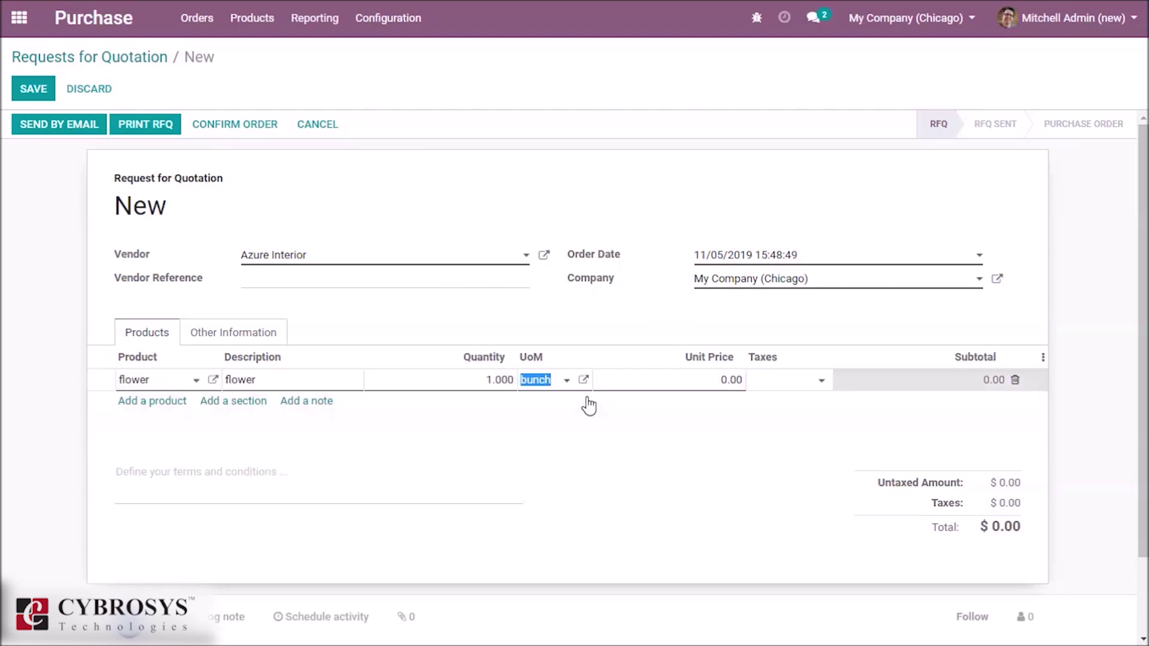
click(565, 379)
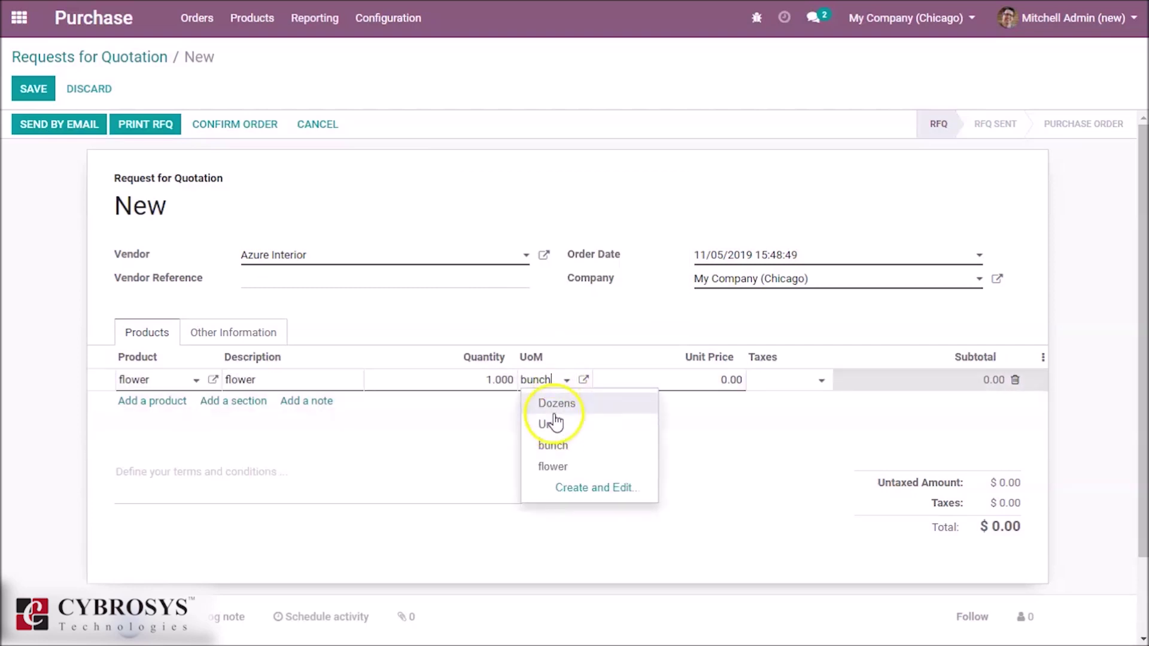